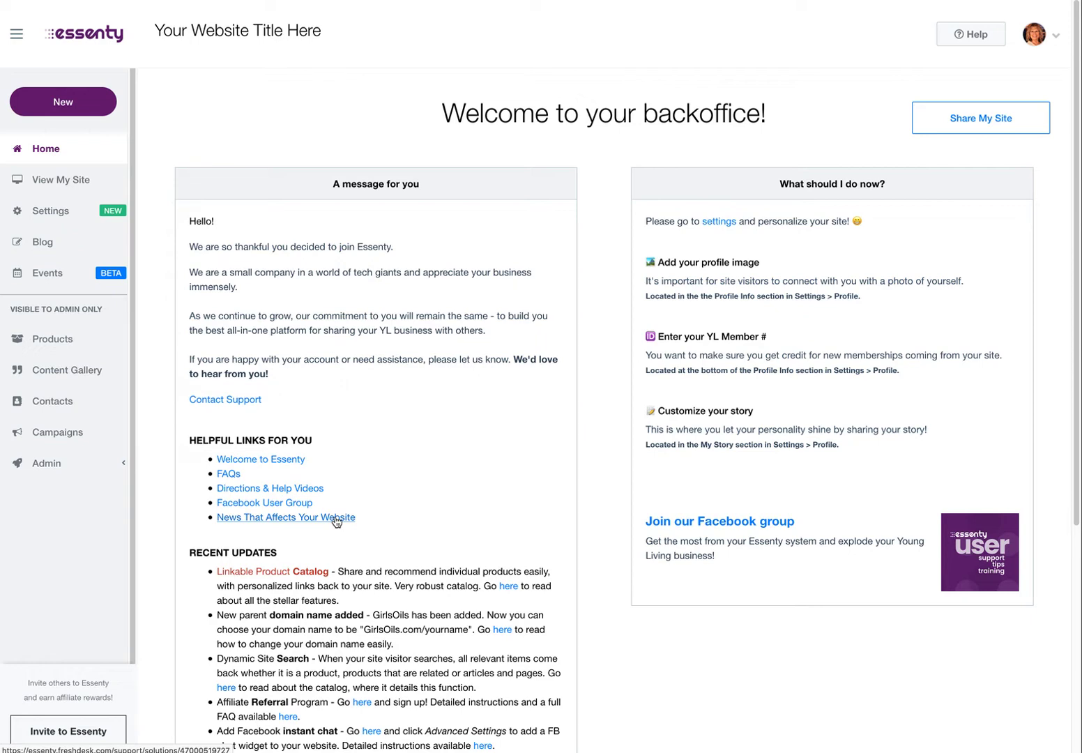
Scroll through the Recent Updates and In Development lists on the backoffice home page
{"action": "scroll", "coordinate": [288, 539], "scroll_direction": "down", "scroll_amount": 1}
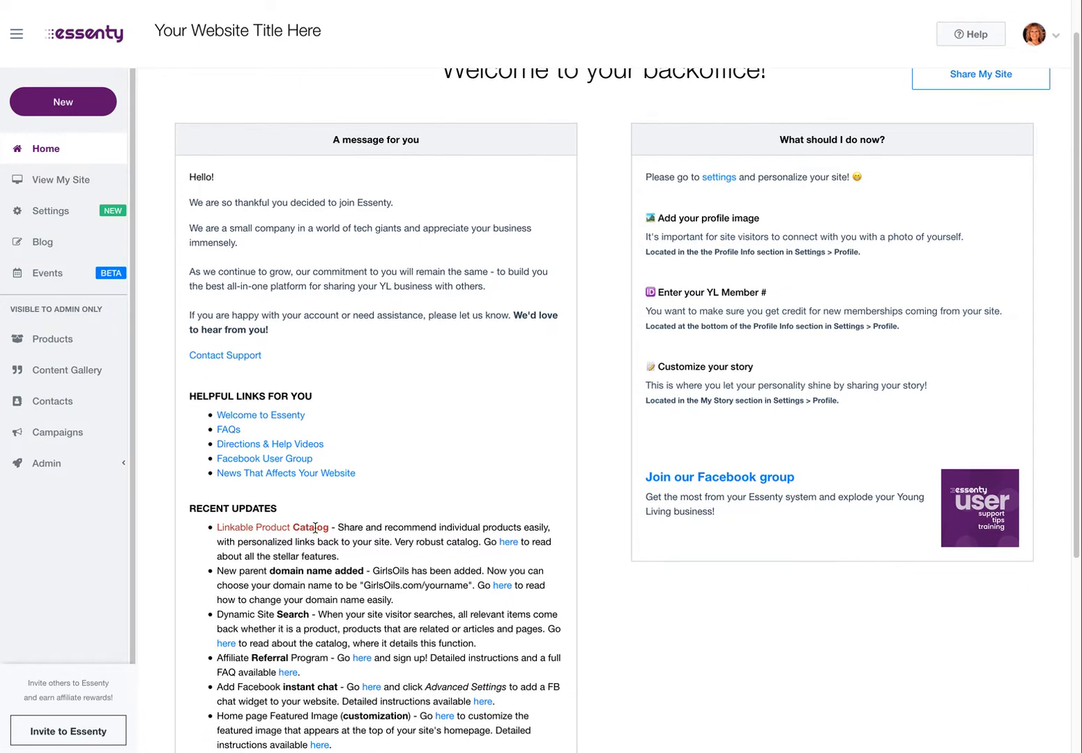
{"action": "scroll", "coordinate": [315, 533], "scroll_direction": "down", "scroll_amount": 1}
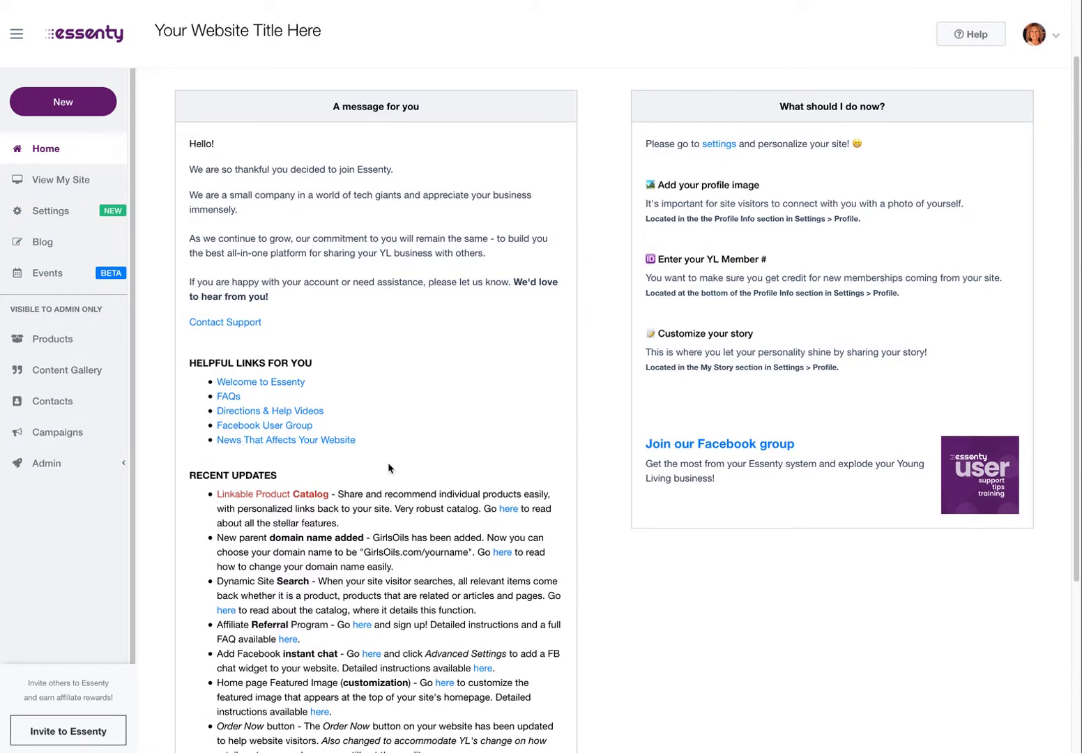
{"action": "scroll", "coordinate": [356, 570], "scroll_direction": "up", "scroll_amount": 1}
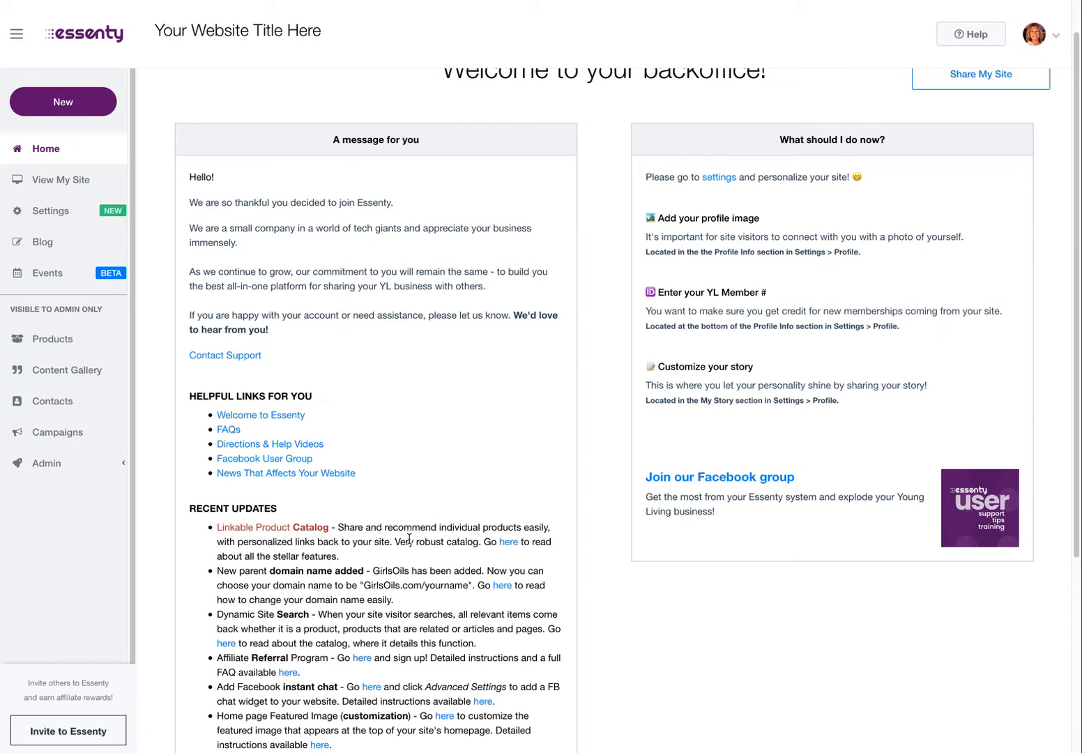
{"action": "scroll", "coordinate": [411, 551], "scroll_direction": "down", "scroll_amount": 5}
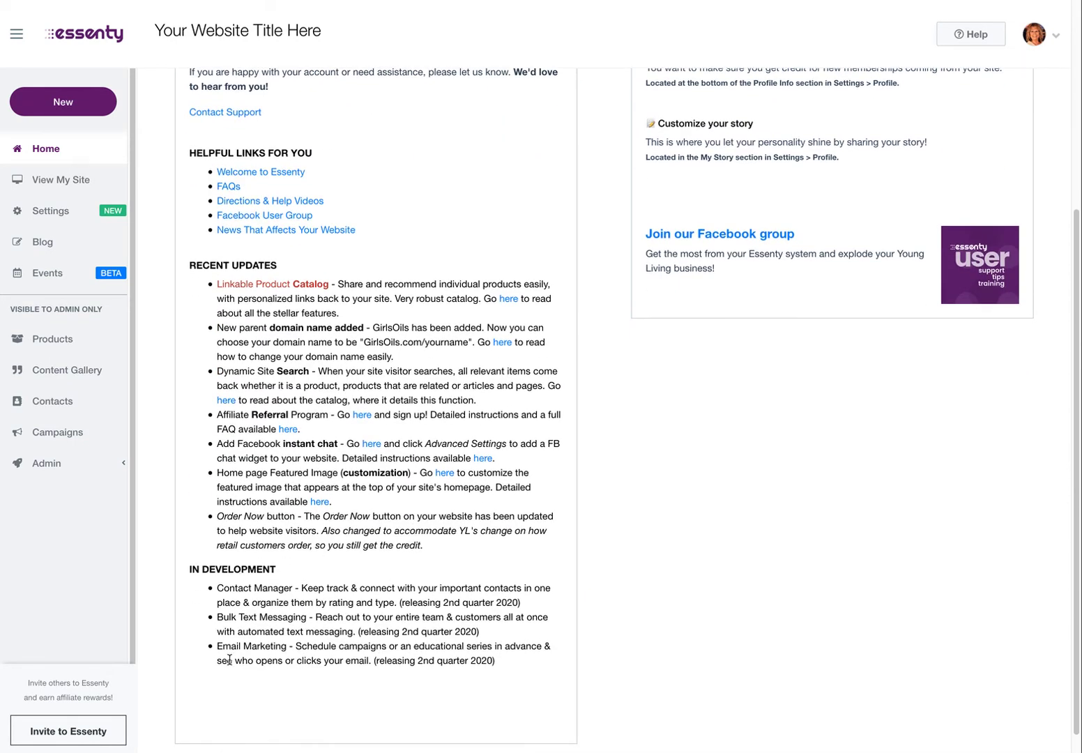
{"action": "scroll", "coordinate": [317, 614], "scroll_direction": "up", "scroll_amount": 5}
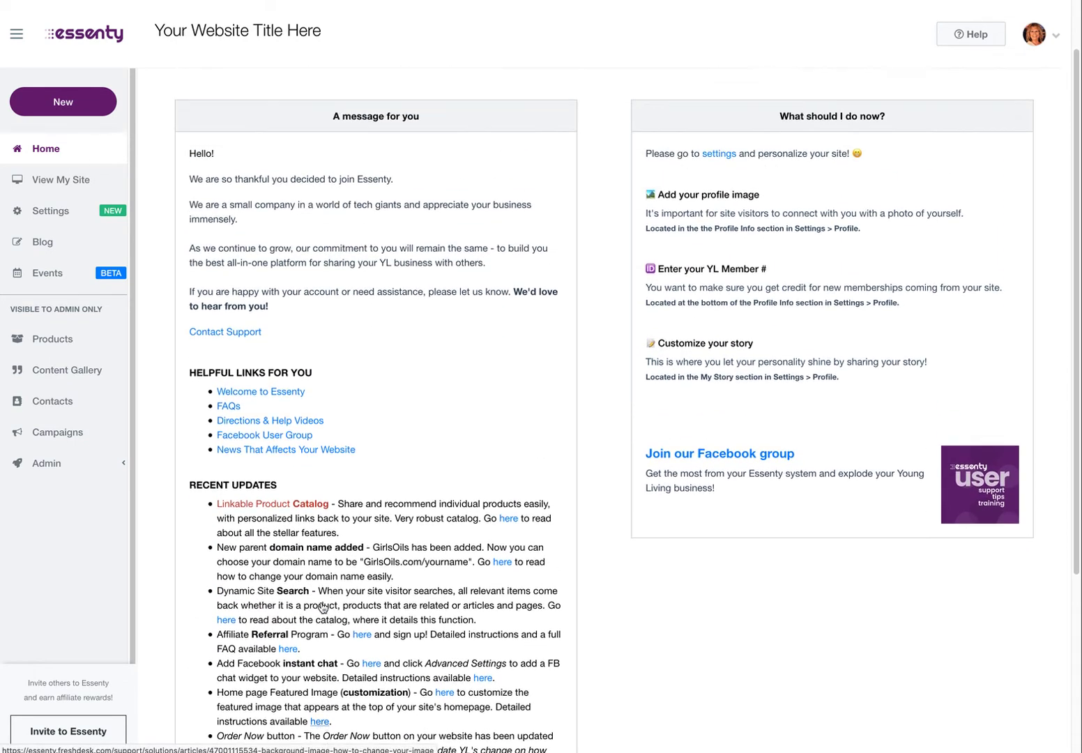
{"action": "scroll", "coordinate": [322, 608], "scroll_direction": "up", "scroll_amount": 1}
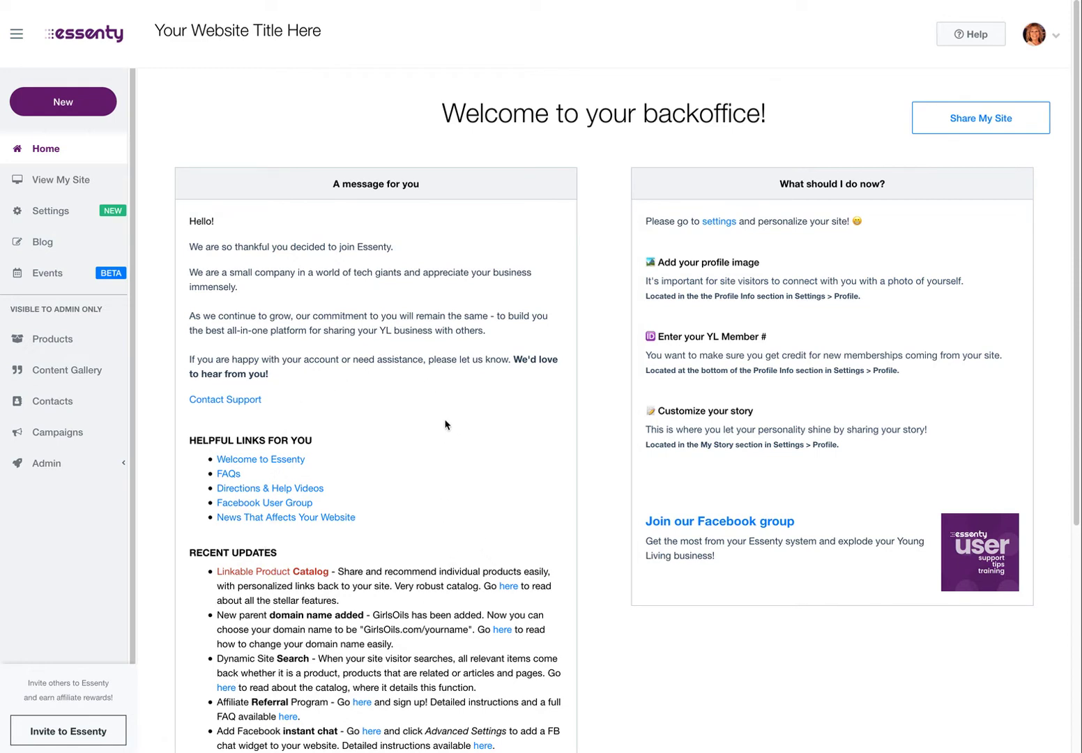
Open the public demo site via View My Site and go to About Oils > Membership Benefits
{"action": "left_click", "coordinate": [55, 181]}
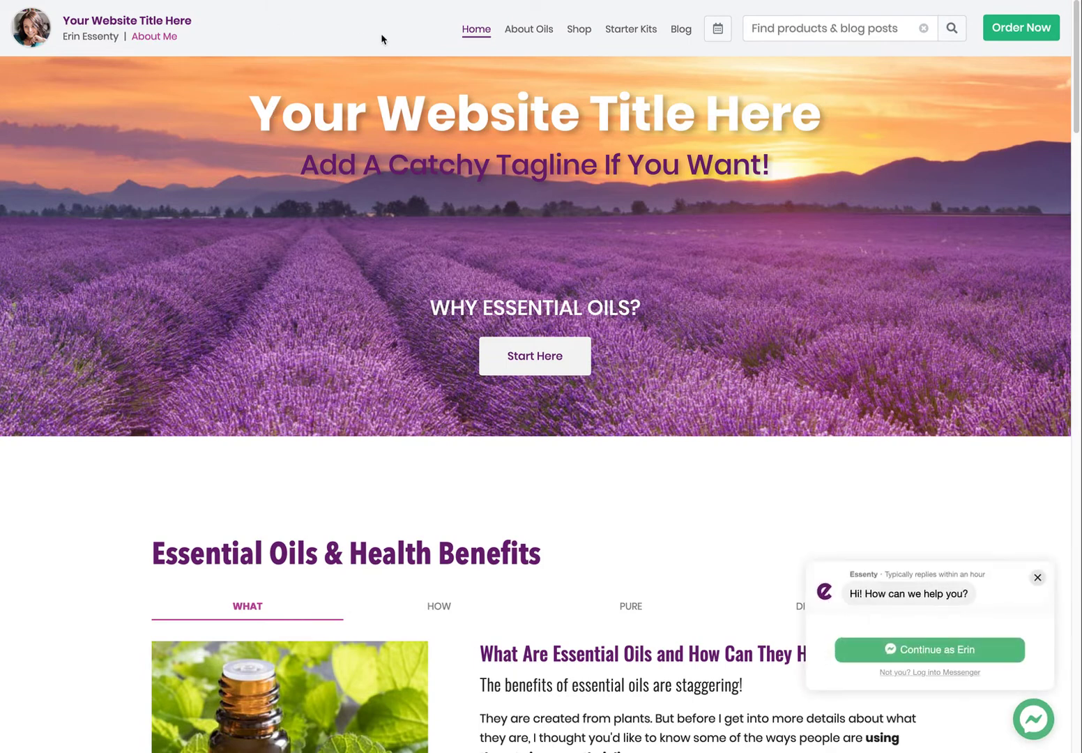
{"action": "mouse_move", "coordinate": [520, 33]}
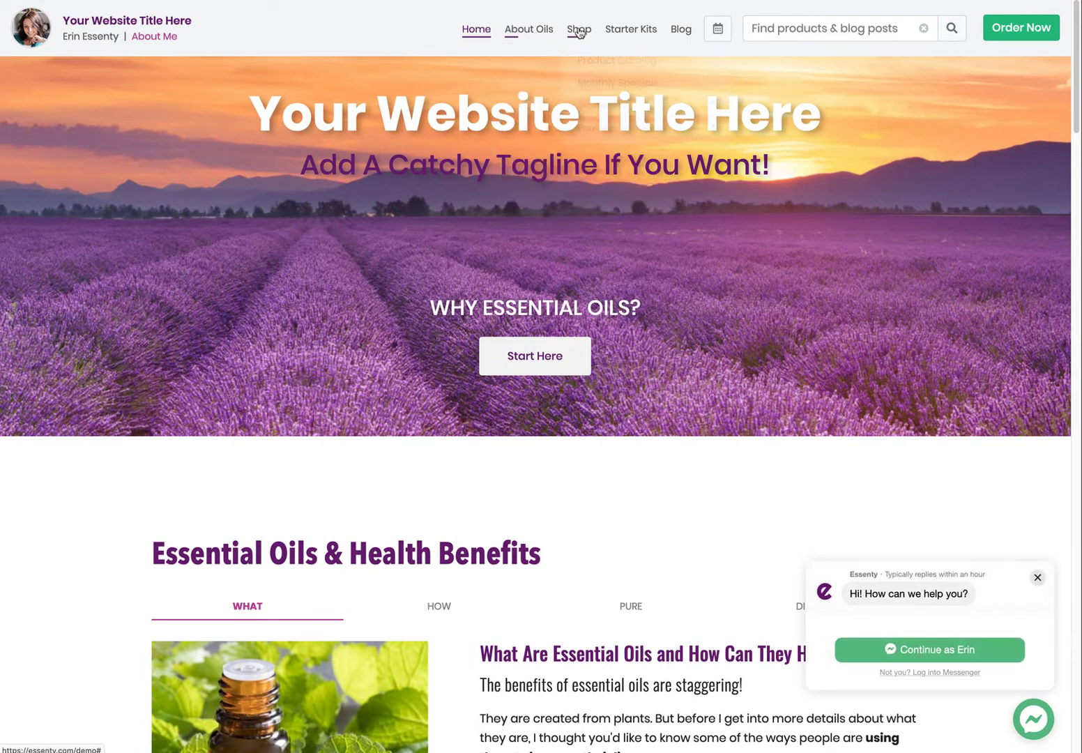
{"action": "mouse_move", "coordinate": [630, 31]}
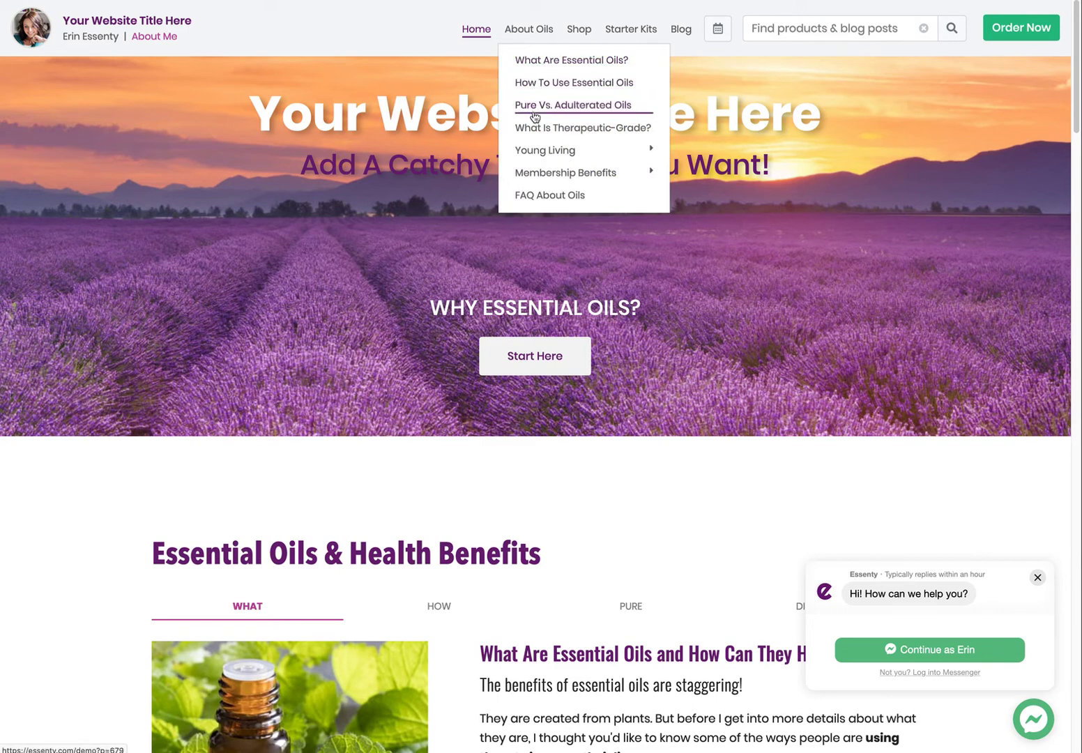
{"action": "mouse_move", "coordinate": [550, 151]}
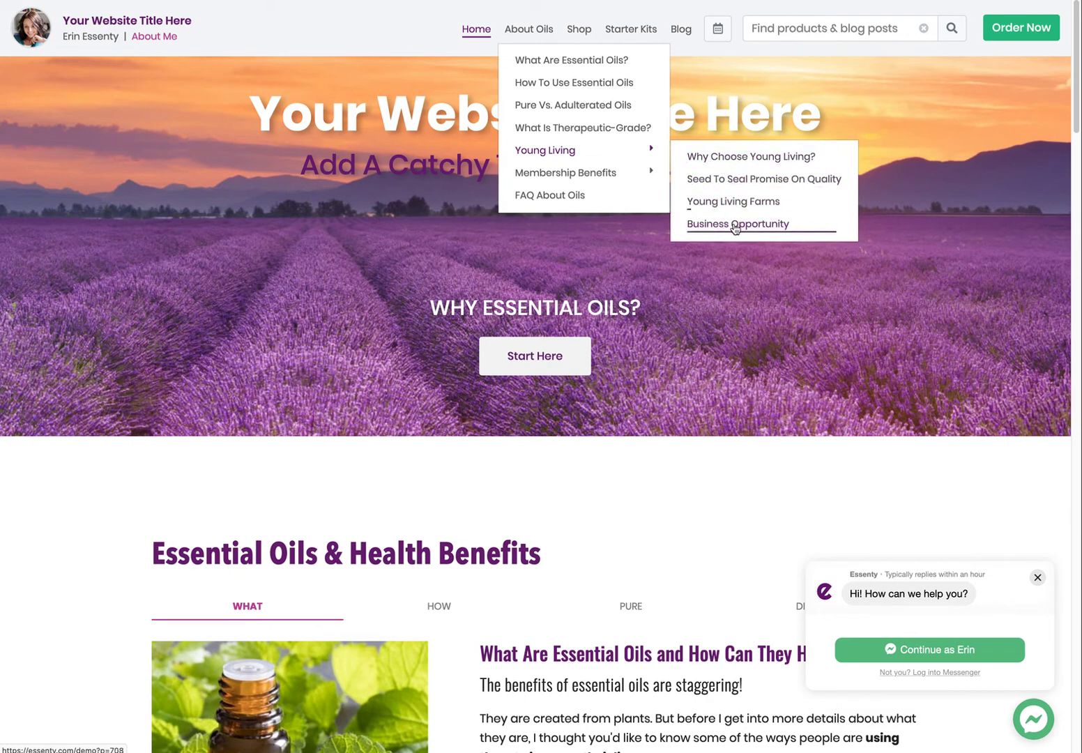
{"action": "mouse_move", "coordinate": [587, 172]}
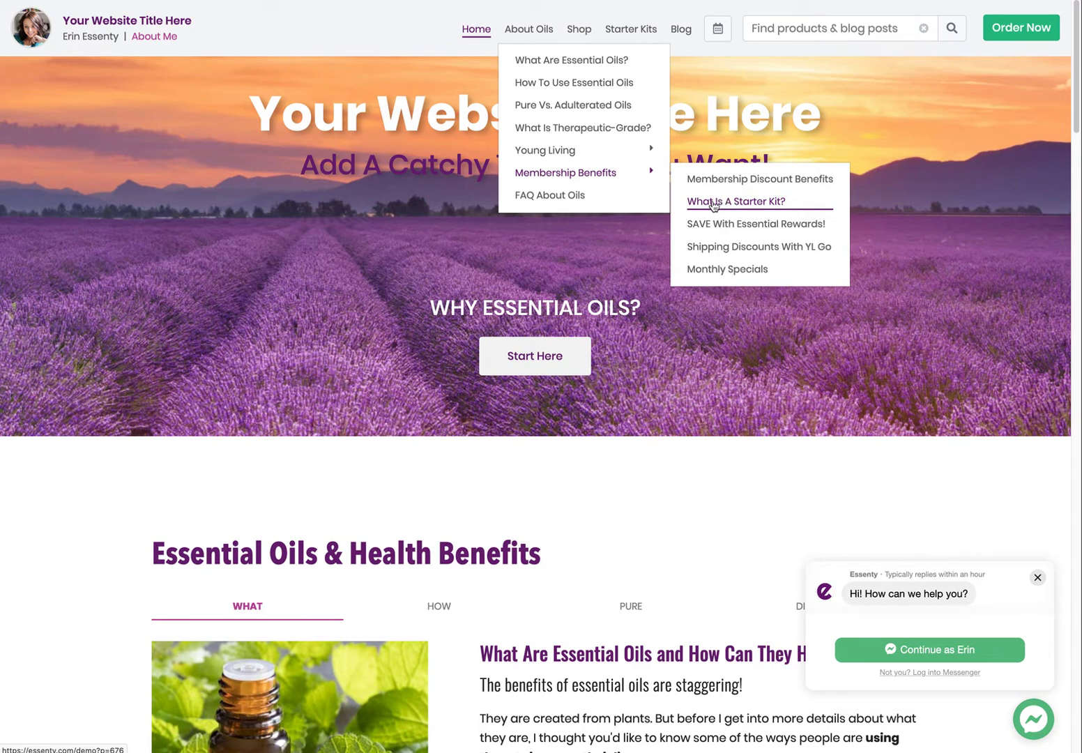
Open the 'What Is A Starter Kit?' post and close the Messenger chat popup
{"action": "left_click", "coordinate": [711, 202]}
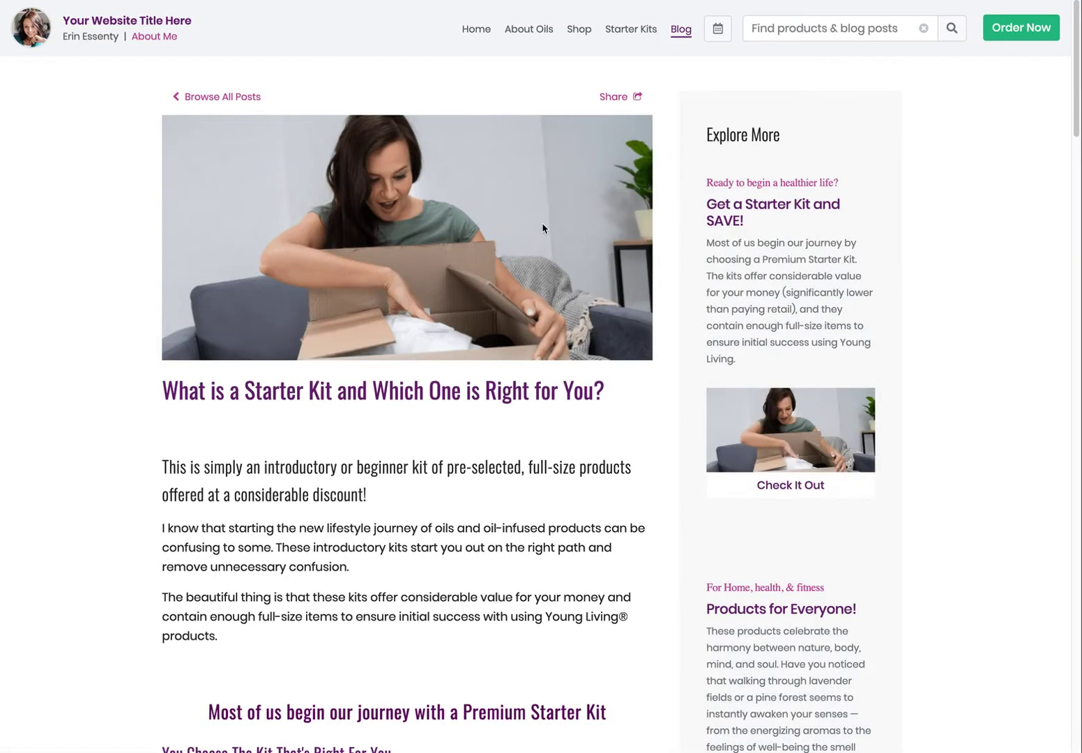
{"action": "scroll", "coordinate": [527, 422], "scroll_direction": "down", "scroll_amount": 2}
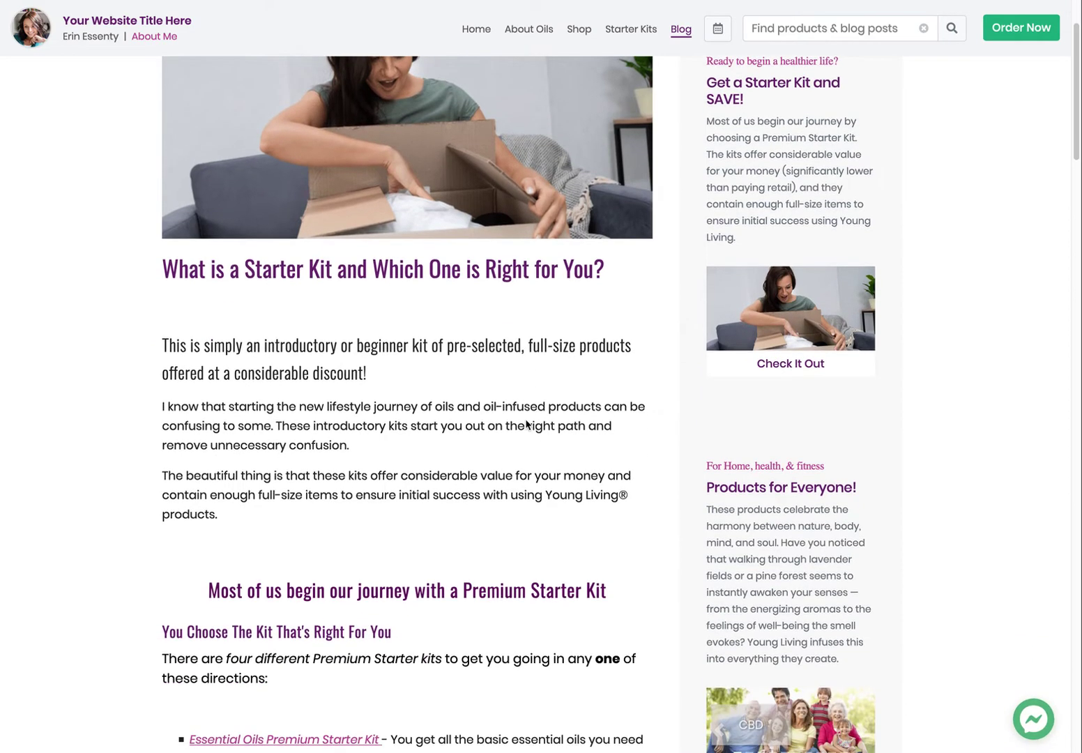
{"action": "scroll", "coordinate": [526, 420], "scroll_direction": "down", "scroll_amount": 2}
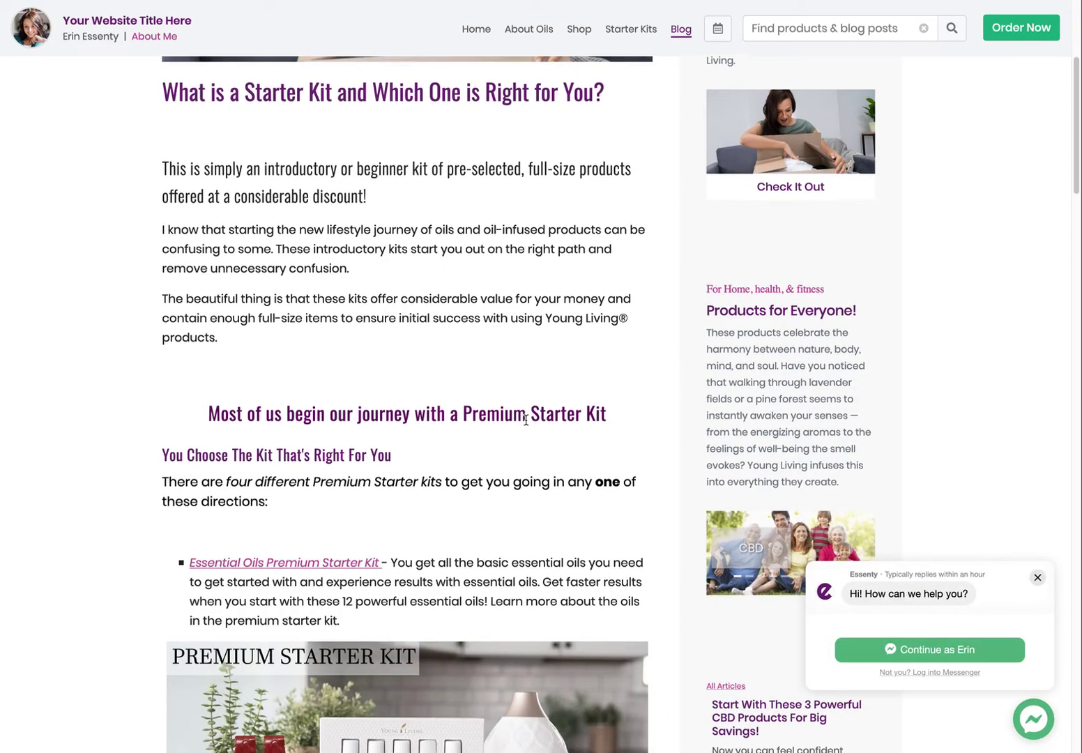
{"action": "left_click", "coordinate": [1037, 578]}
Copy the starter-kit post's link from the Share row
{"action": "scroll", "coordinate": [644, 409], "scroll_direction": "up", "scroll_amount": 4}
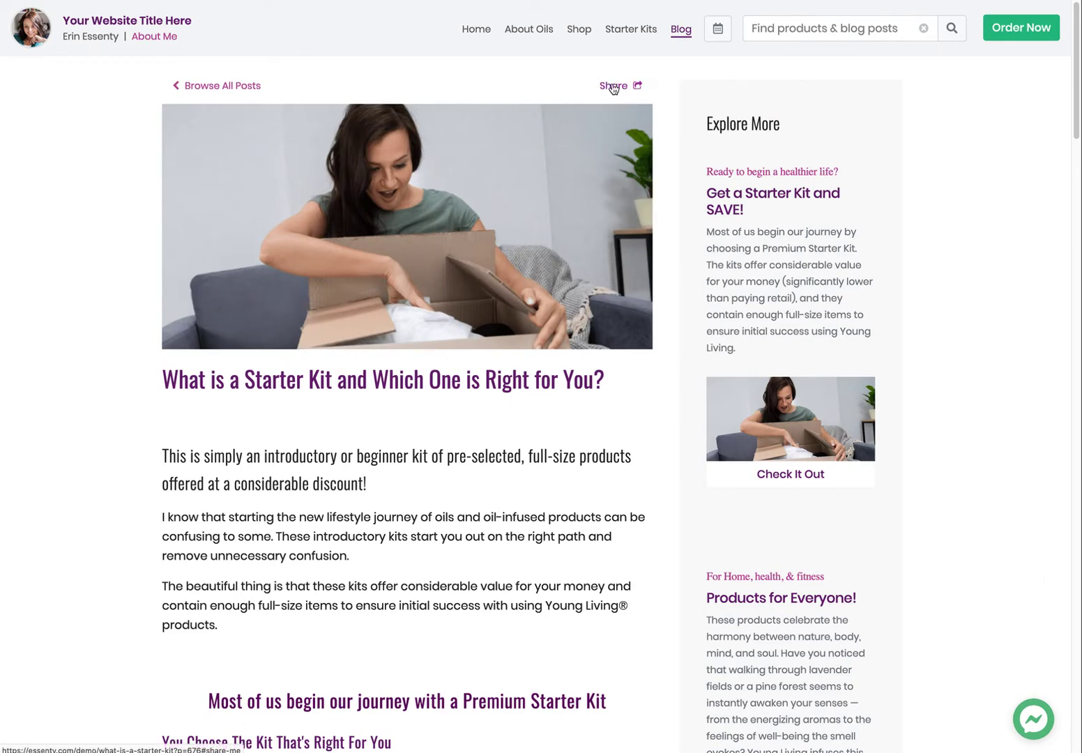
{"action": "left_click", "coordinate": [614, 86]}
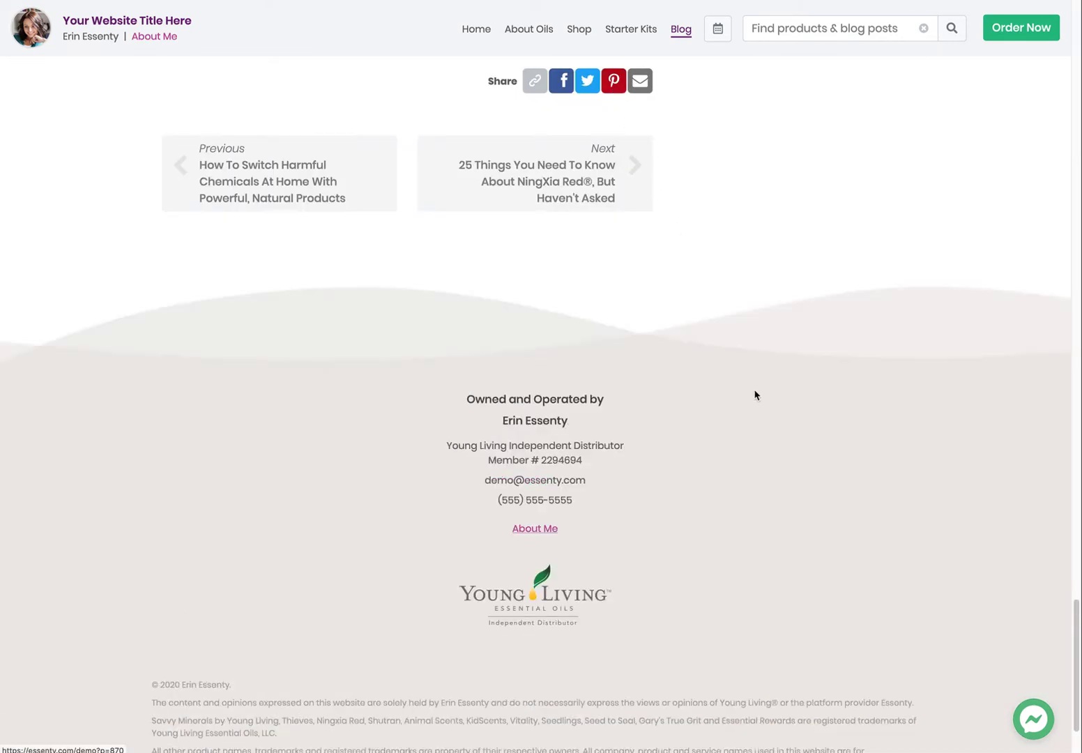
{"action": "scroll", "coordinate": [804, 477], "scroll_direction": "up", "scroll_amount": 5}
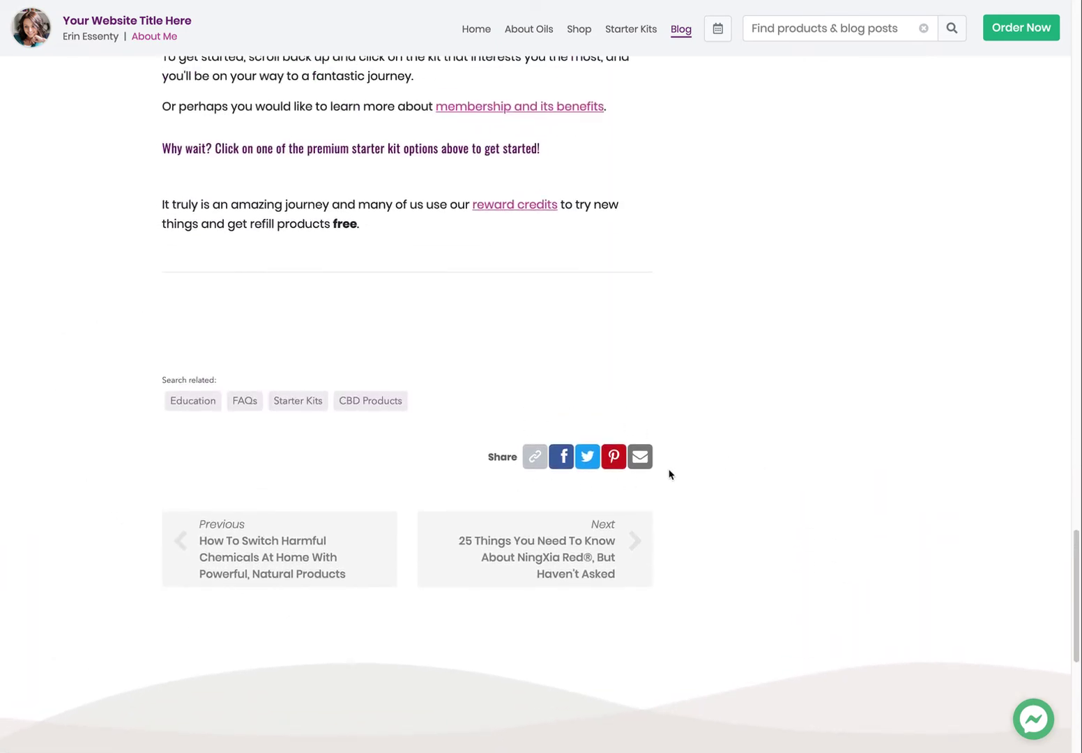
{"action": "left_click", "coordinate": [536, 457]}
Share the post to Facebook with the caption 'Check out these inexpensive ways to get started with essential oils.'
{"action": "left_click", "coordinate": [565, 459]}
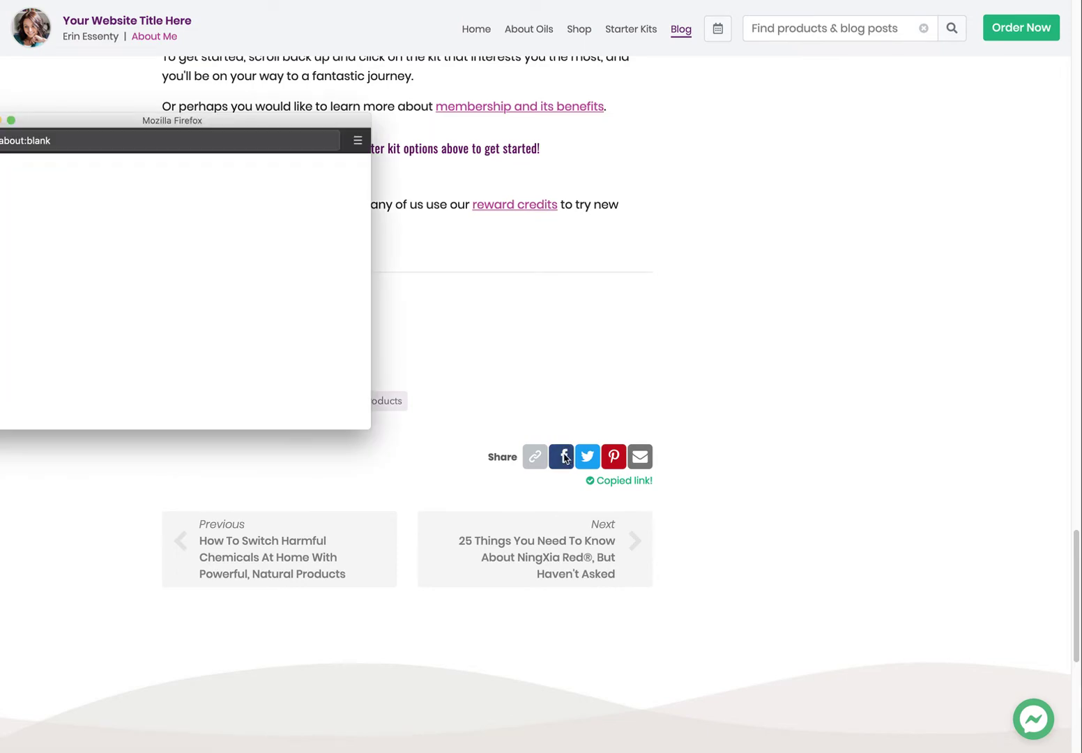
{"action": "left_click_drag", "start_coordinate": [302, 123], "coordinate": [364, 119]}
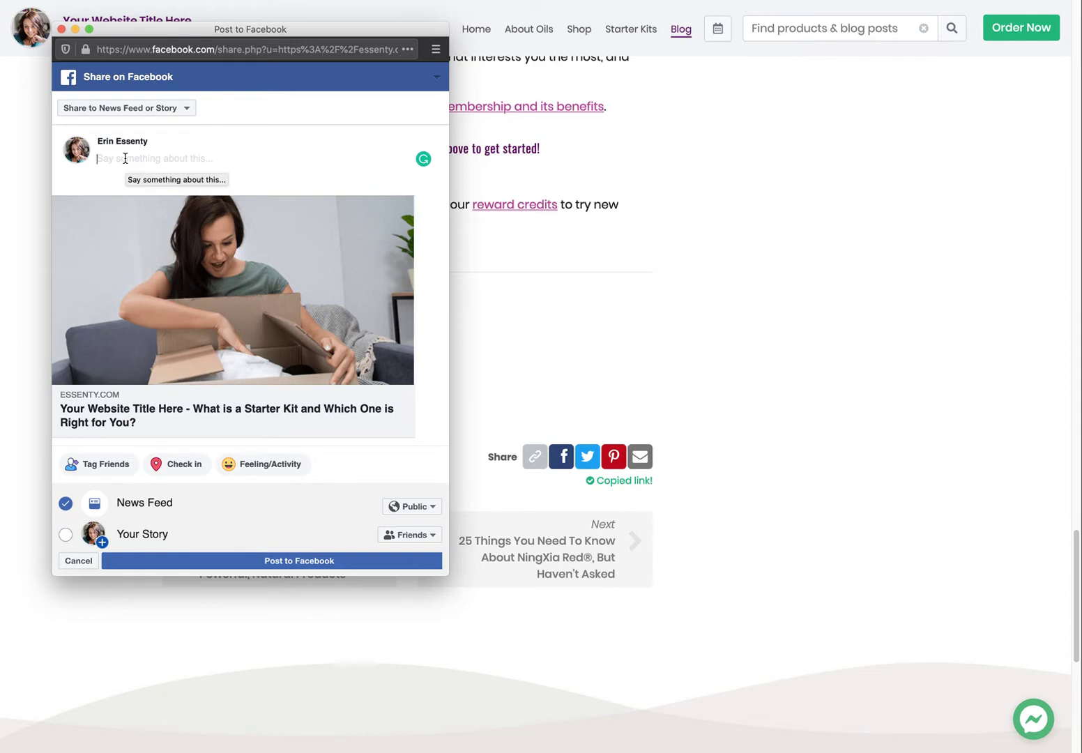
{"action": "type", "text": "Check out these inexpensive ways to get ta"}
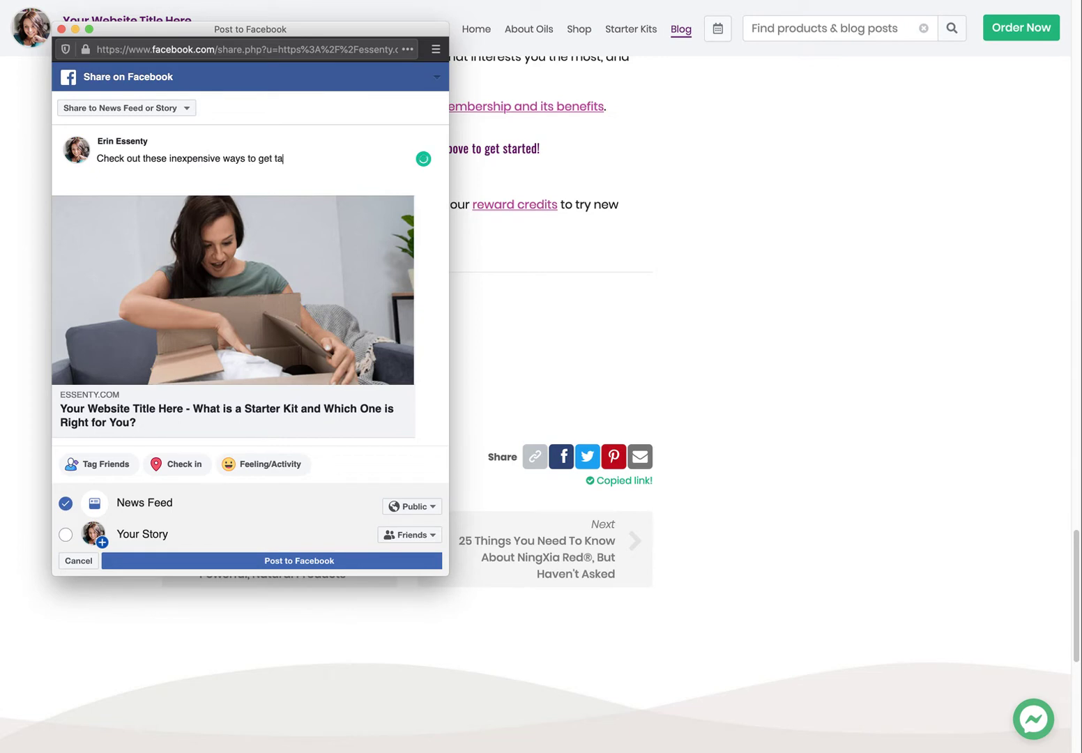
{"action": "key", "text": "BackSpace"}
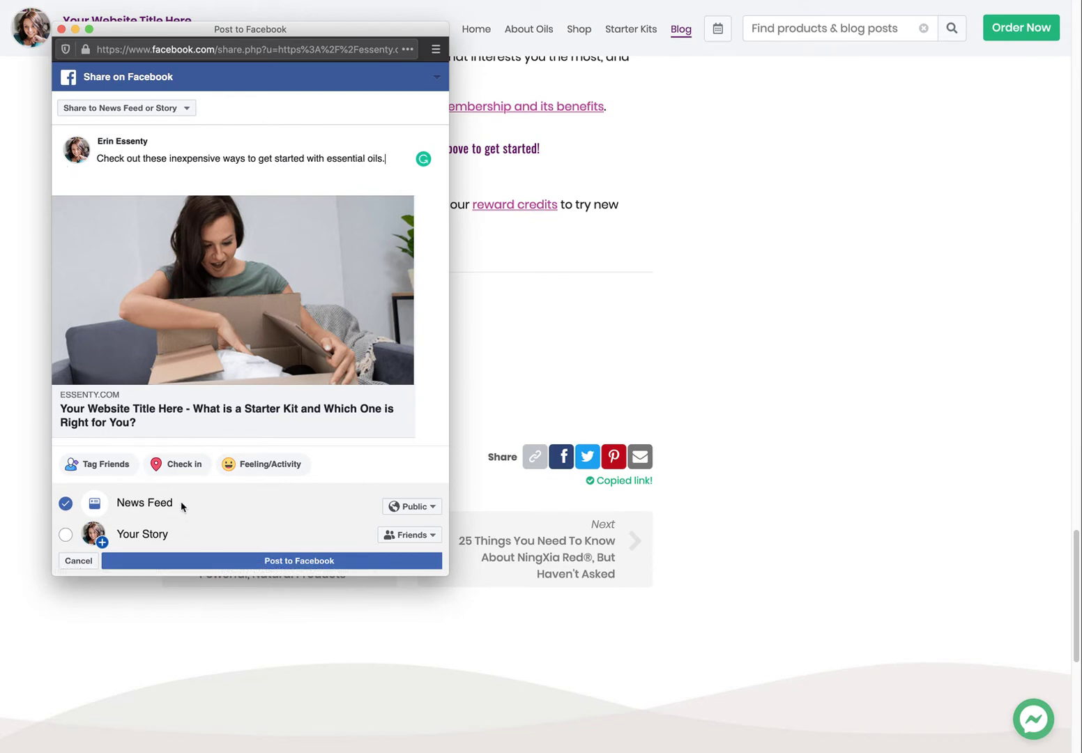
Set the share's audience to Friends, keeping News Feed as the destination without Your Story
{"action": "left_click", "coordinate": [432, 507]}
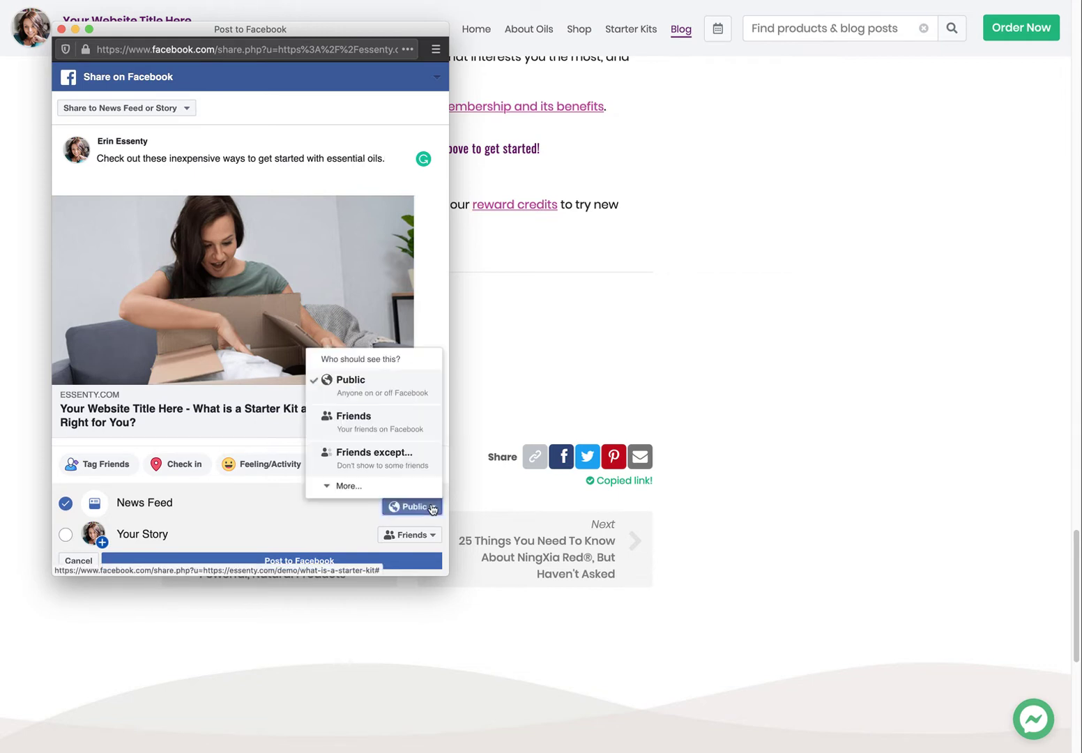
{"action": "left_click", "coordinate": [355, 421]}
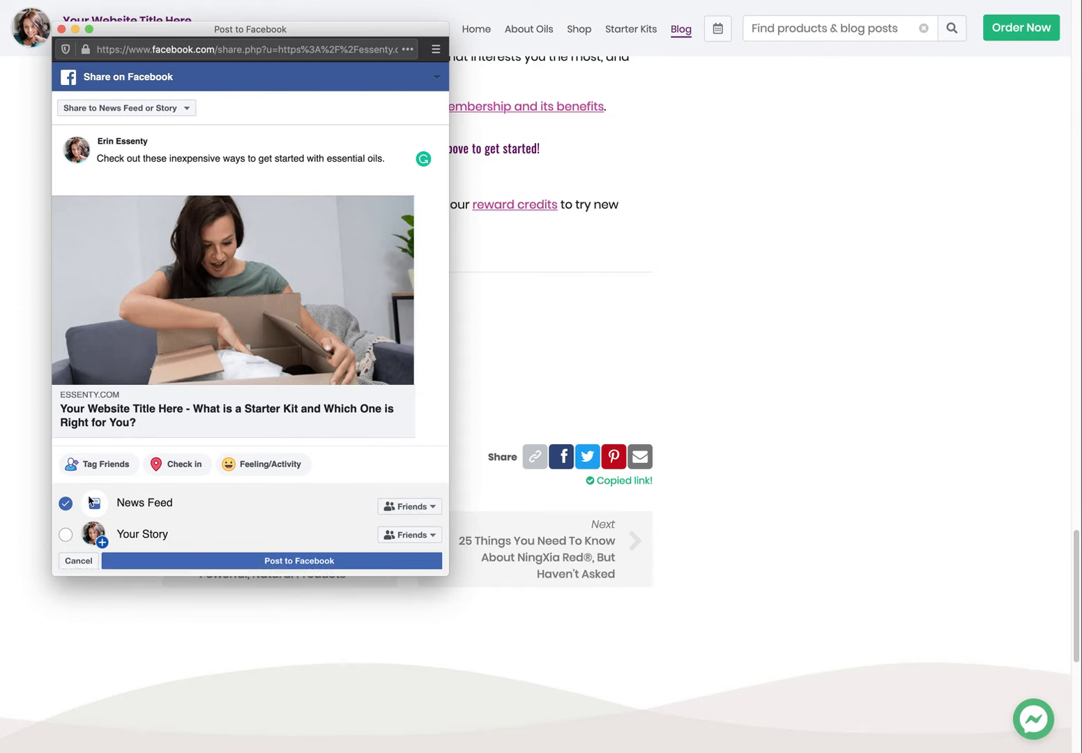
{"action": "left_click", "coordinate": [64, 535]}
{"action": "left_click", "coordinate": [65, 537]}
{"action": "left_click", "coordinate": [188, 109]}
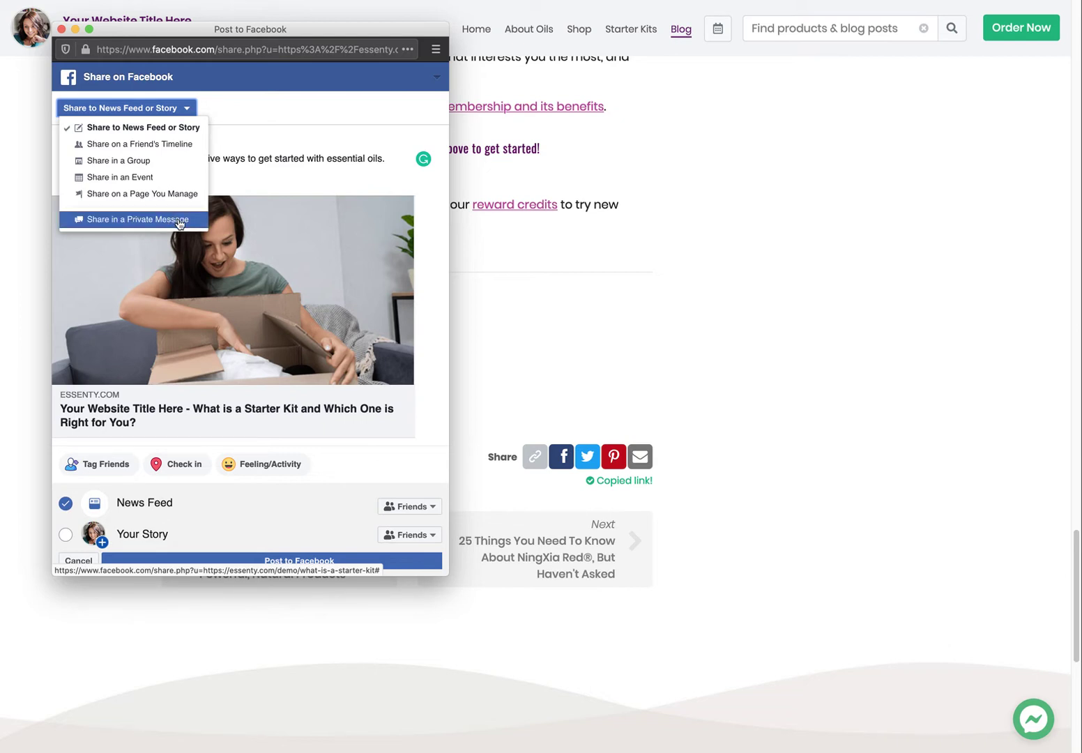
{"action": "left_click", "coordinate": [269, 114]}
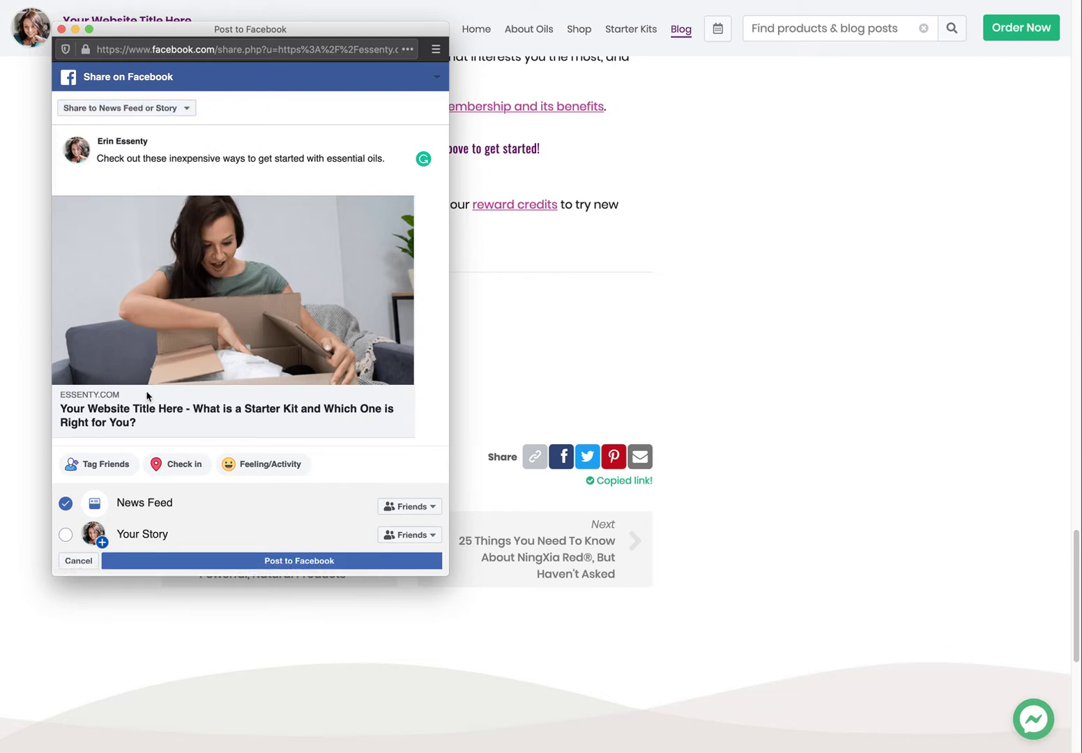
Publish the starter-kit post to the News Feed and scroll down to view it
{"action": "left_click", "coordinate": [266, 561]}
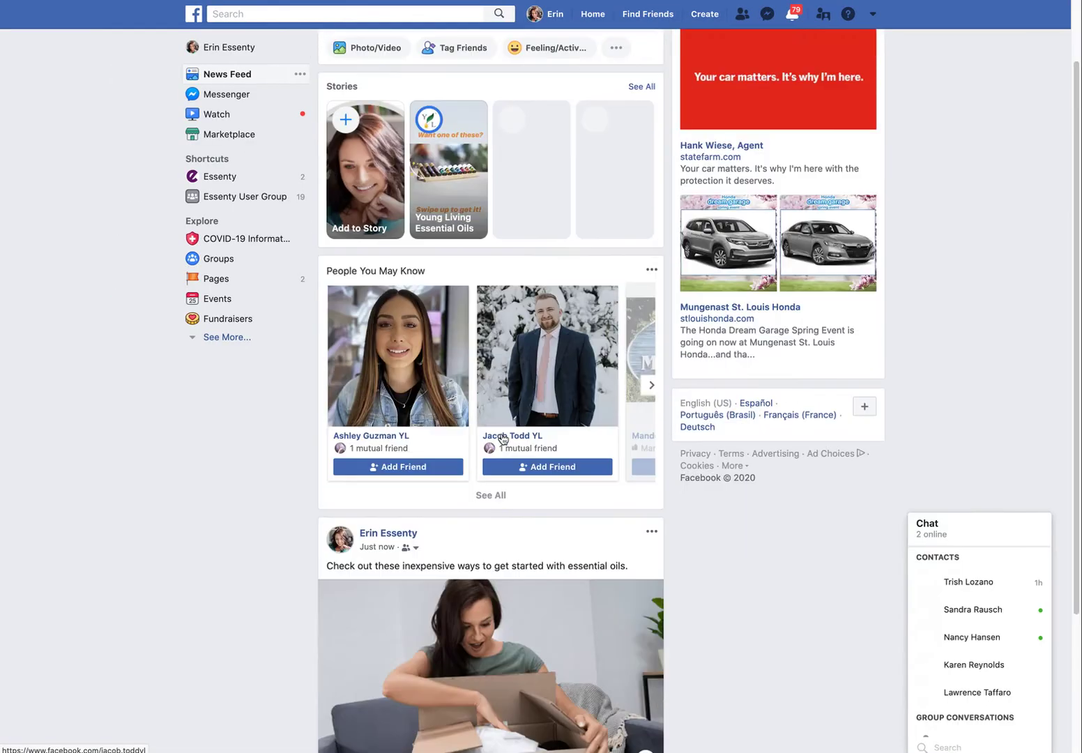
{"action": "scroll", "coordinate": [502, 438], "scroll_direction": "down", "scroll_amount": 2}
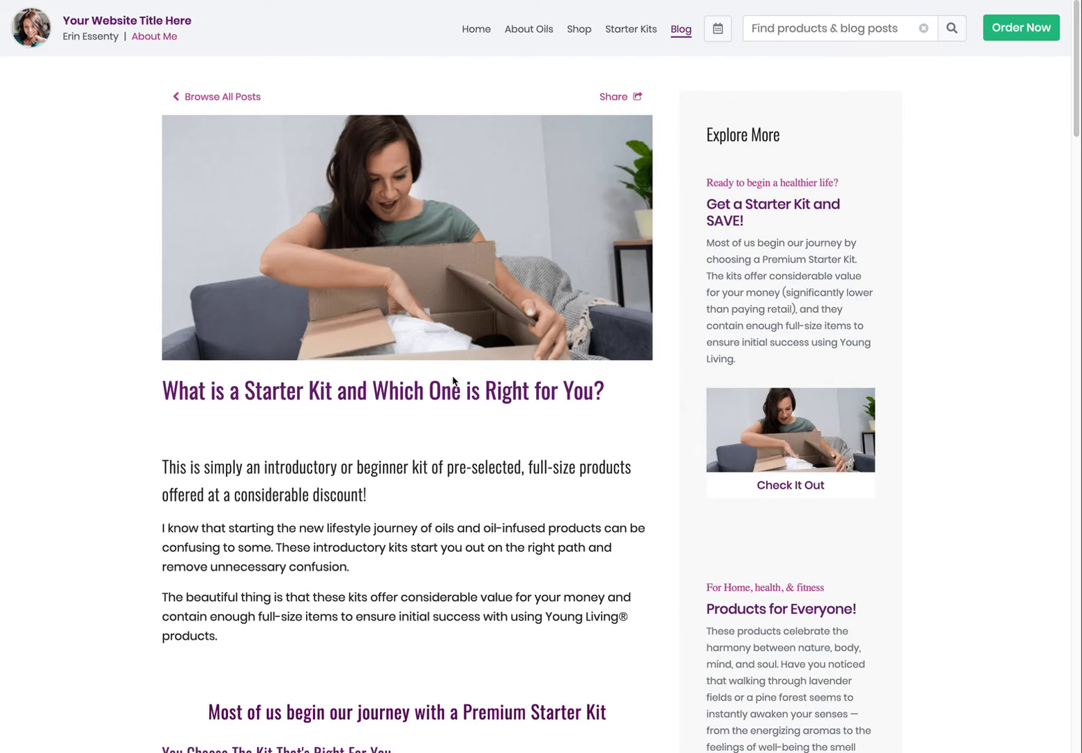
Scroll down the starter-kit post to its list of kits and open the CBD Premium Starter Kit article
{"action": "scroll", "coordinate": [446, 433], "scroll_direction": "down", "scroll_amount": 2}
{"action": "scroll", "coordinate": [449, 453], "scroll_direction": "down", "scroll_amount": 7}
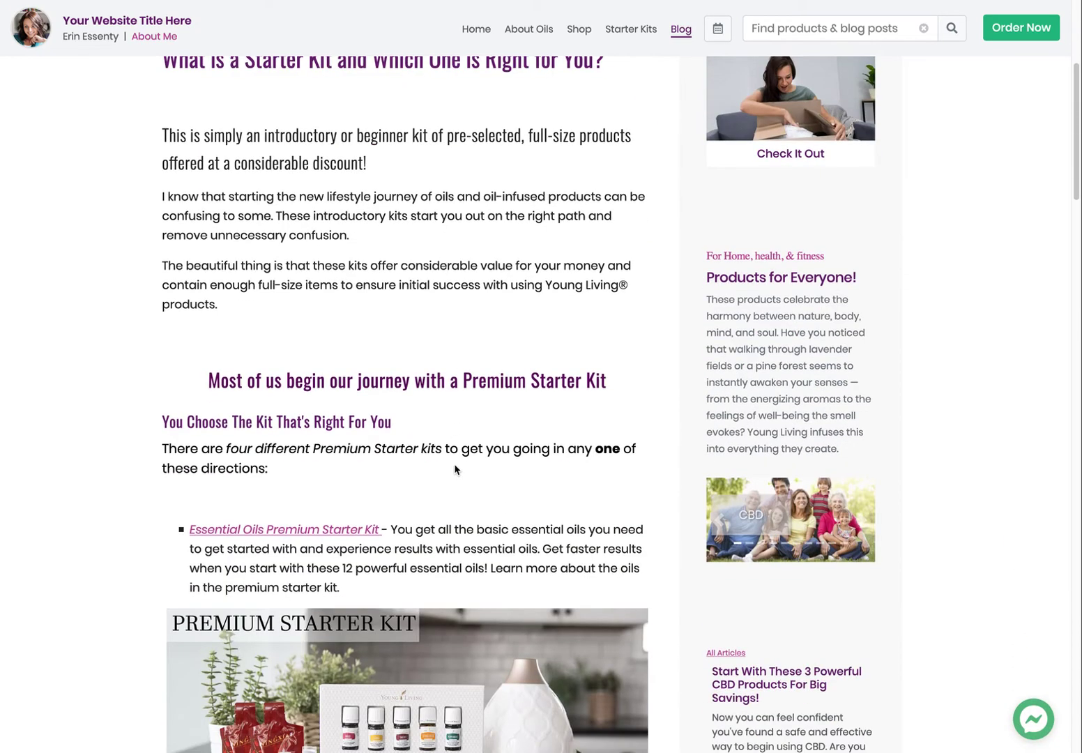
{"action": "scroll", "coordinate": [454, 470], "scroll_direction": "down", "scroll_amount": 6}
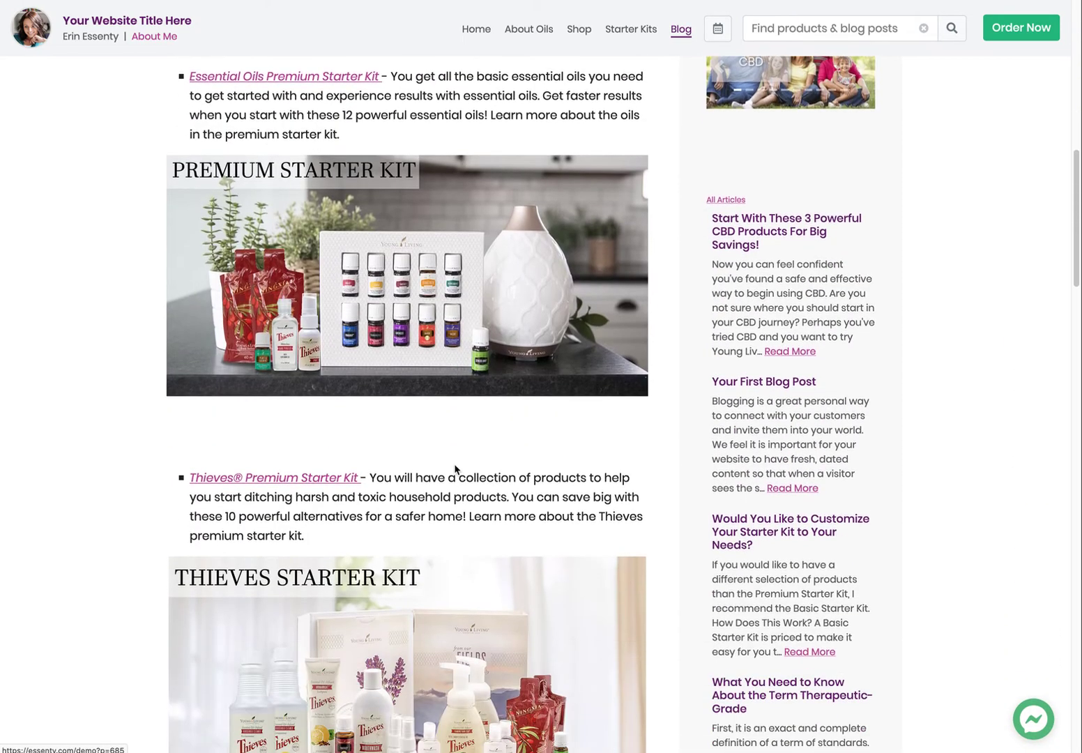
{"action": "scroll", "coordinate": [455, 467], "scroll_direction": "down", "scroll_amount": 3}
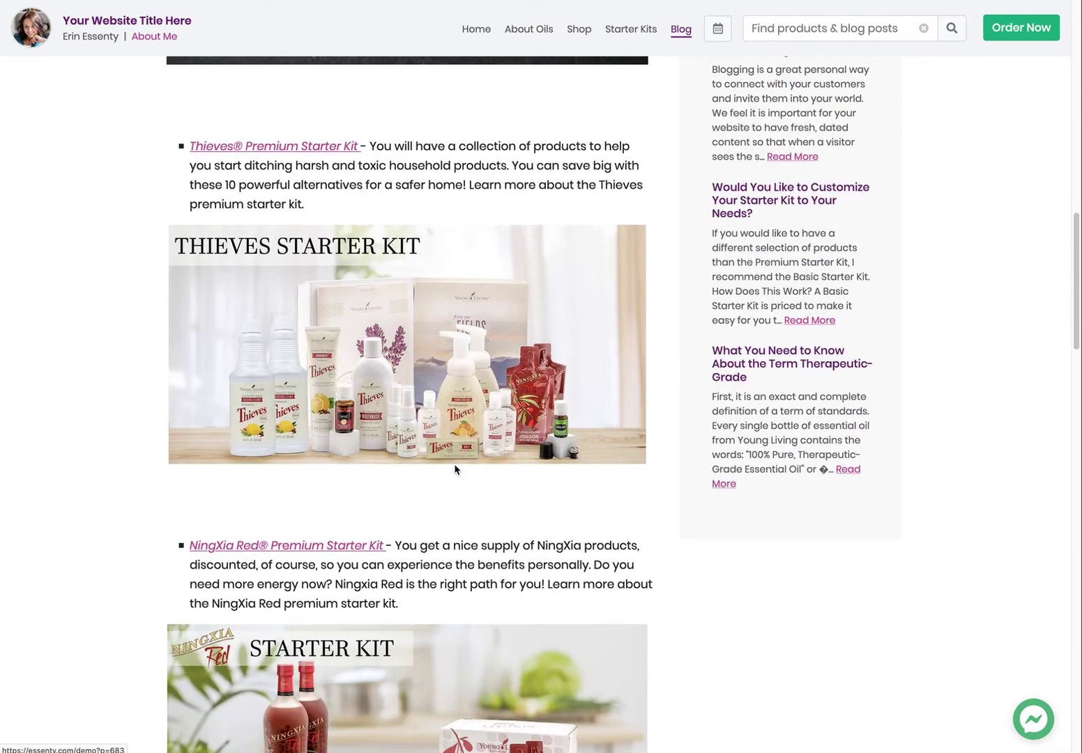
{"action": "scroll", "coordinate": [453, 463], "scroll_direction": "down", "scroll_amount": 6}
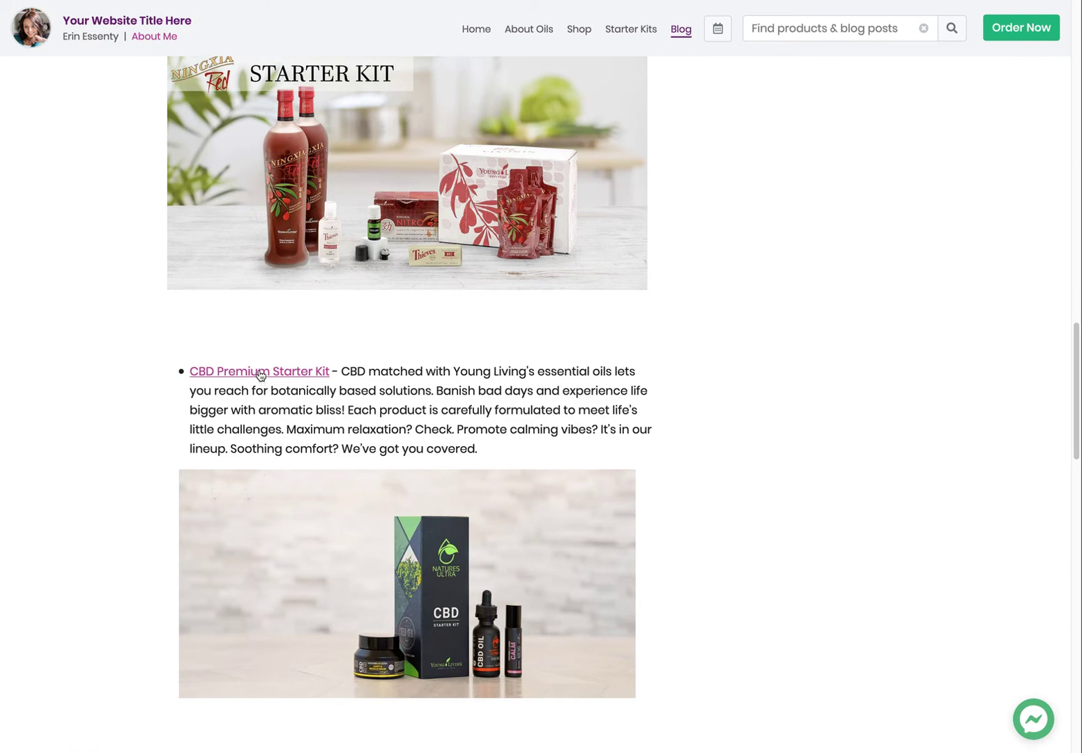
{"action": "left_click", "coordinate": [260, 375]}
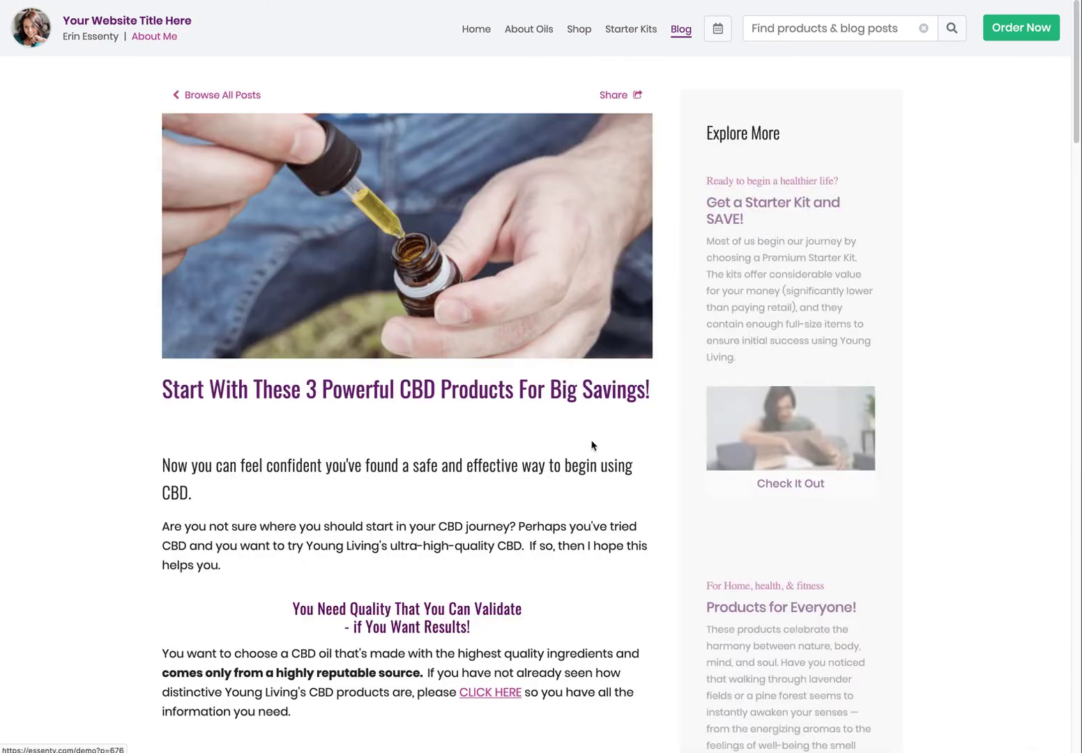
Read through the 'Start With These 3 Powerful CBD Products For Big Savings!' article
{"action": "scroll", "coordinate": [597, 387], "scroll_direction": "down", "scroll_amount": 4}
{"action": "scroll", "coordinate": [421, 483], "scroll_direction": "down", "scroll_amount": 9}
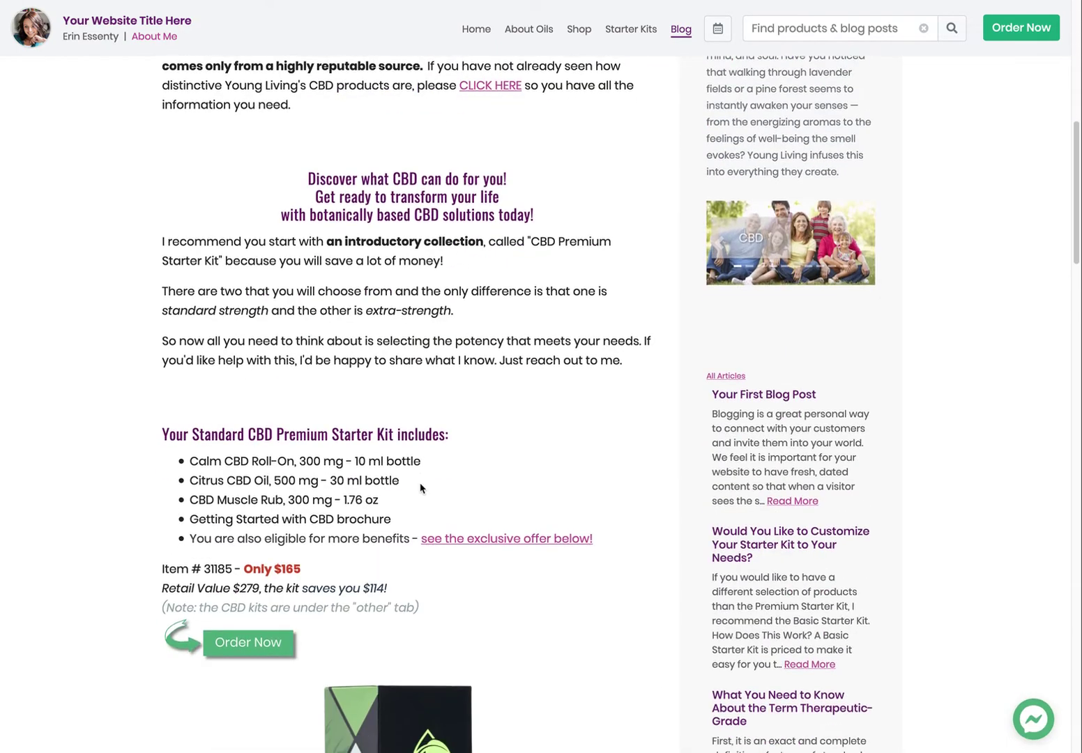
{"action": "scroll", "coordinate": [420, 485], "scroll_direction": "down", "scroll_amount": 1}
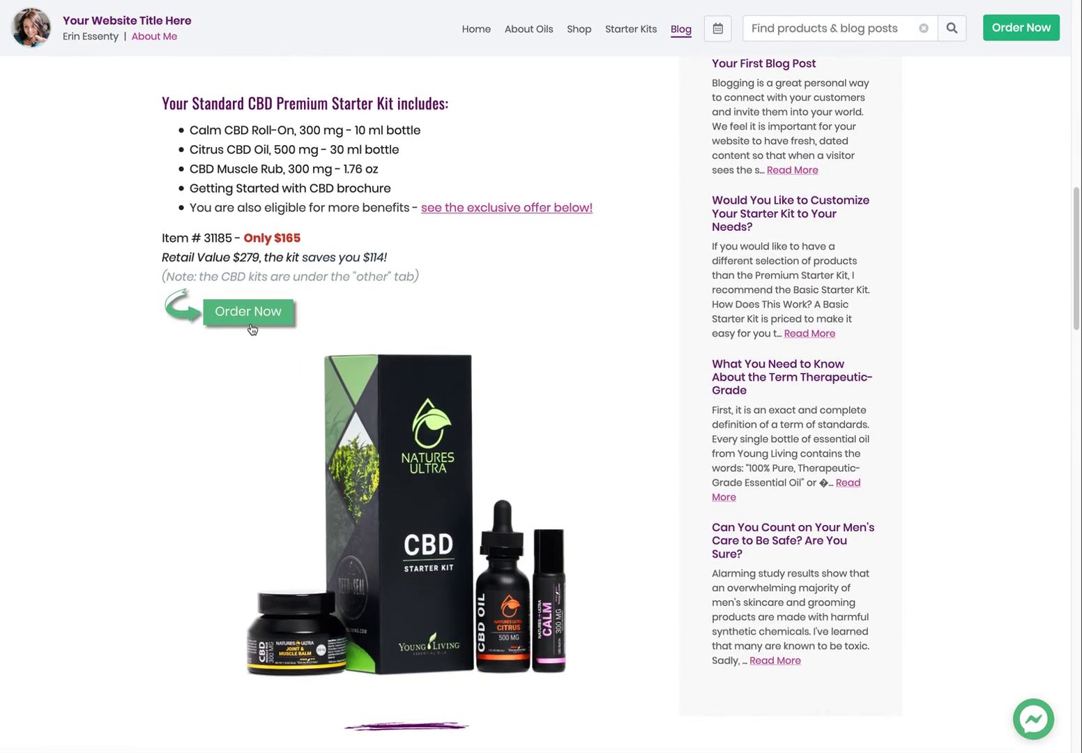
{"action": "scroll", "coordinate": [252, 327], "scroll_direction": "down", "scroll_amount": 3}
{"action": "scroll", "coordinate": [513, 451], "scroll_direction": "up", "scroll_amount": 15}
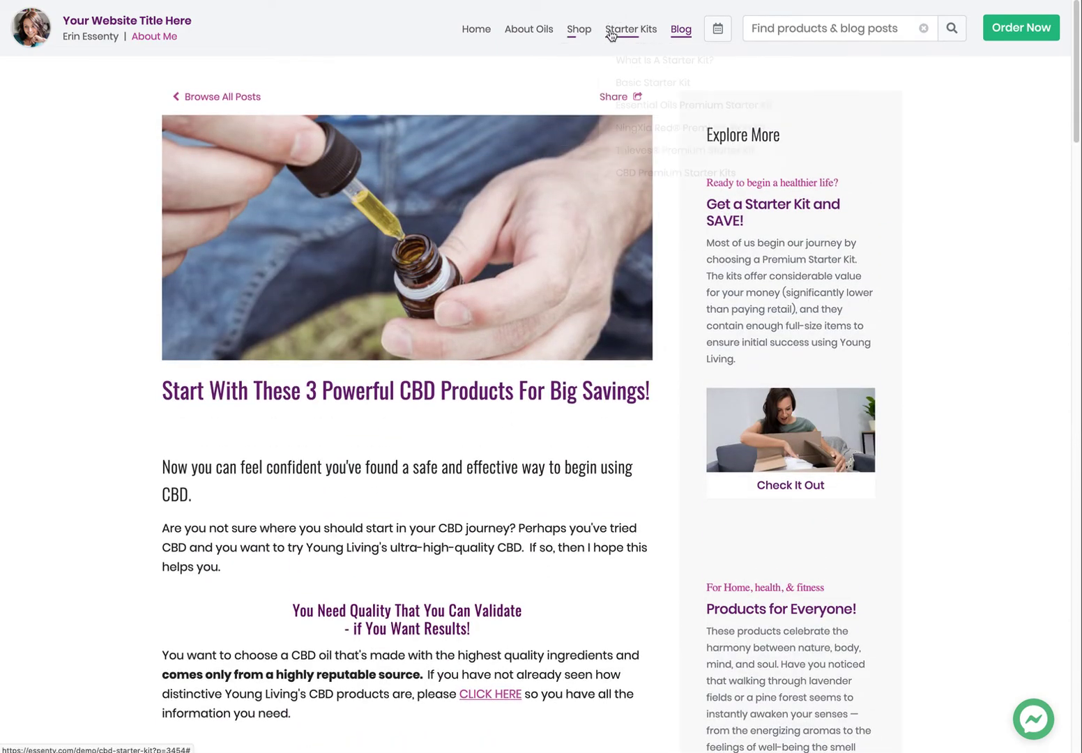
{"action": "mouse_move", "coordinate": [607, 31]}
{"action": "mouse_move", "coordinate": [573, 32]}
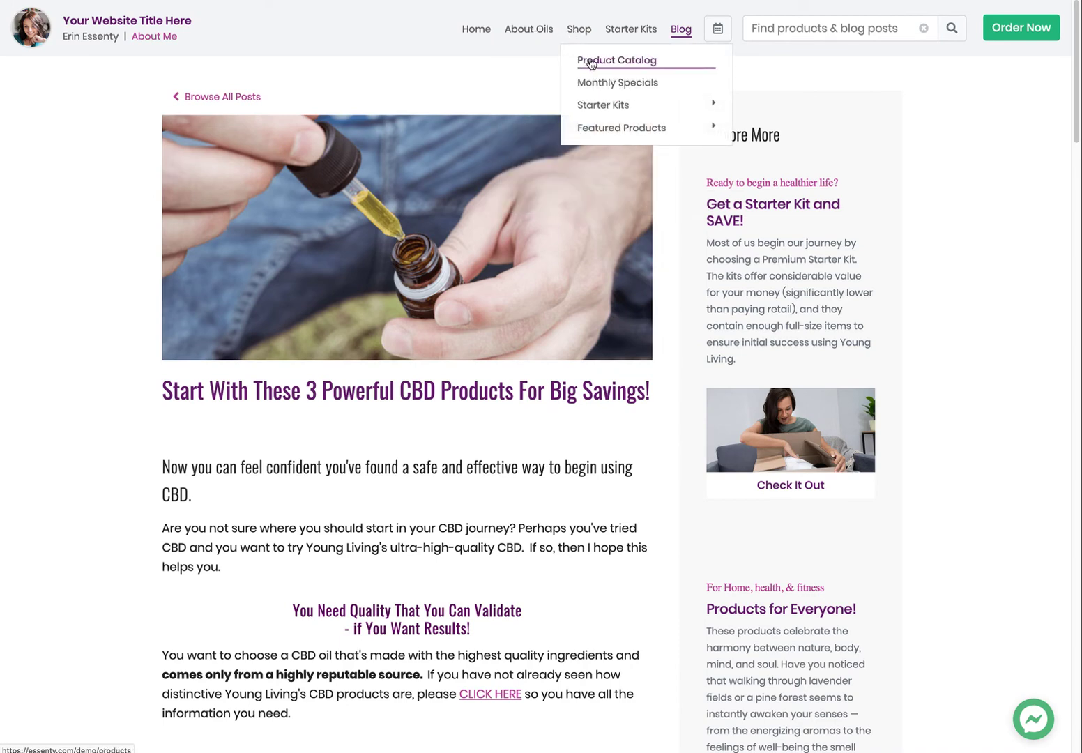
Open Shop > Product Catalog and filter it to the Thieves category, leaving 36 of 585 products
{"action": "left_click", "coordinate": [591, 62]}
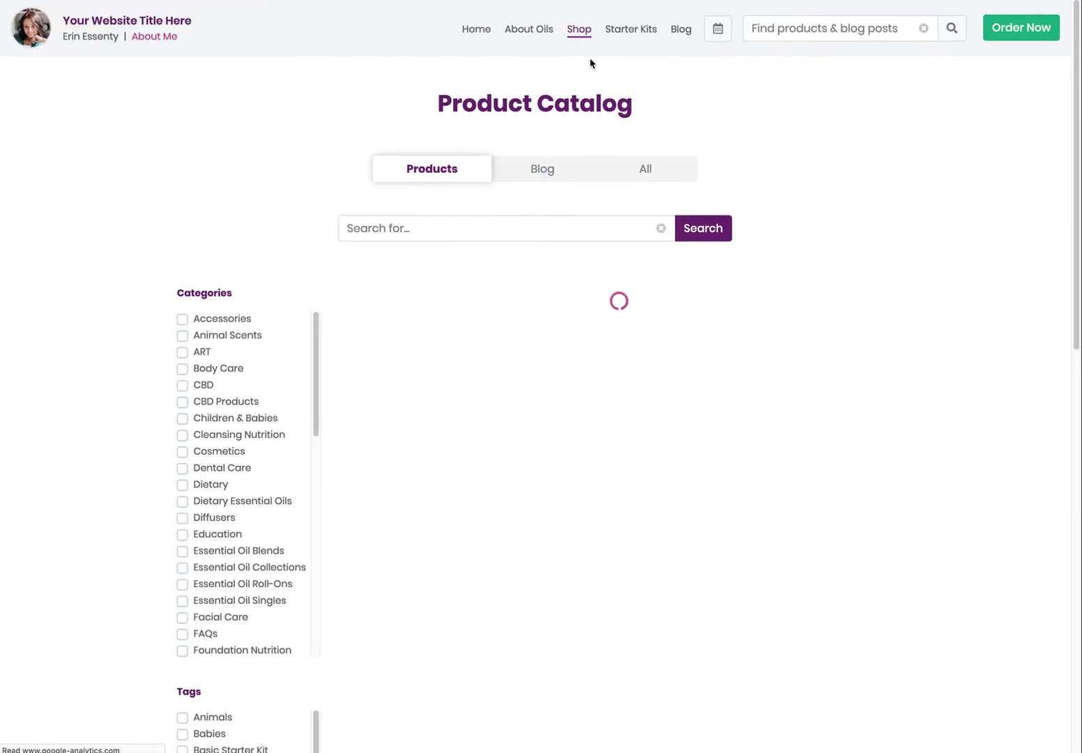
{"action": "scroll", "coordinate": [220, 465], "scroll_direction": "down", "scroll_amount": 3}
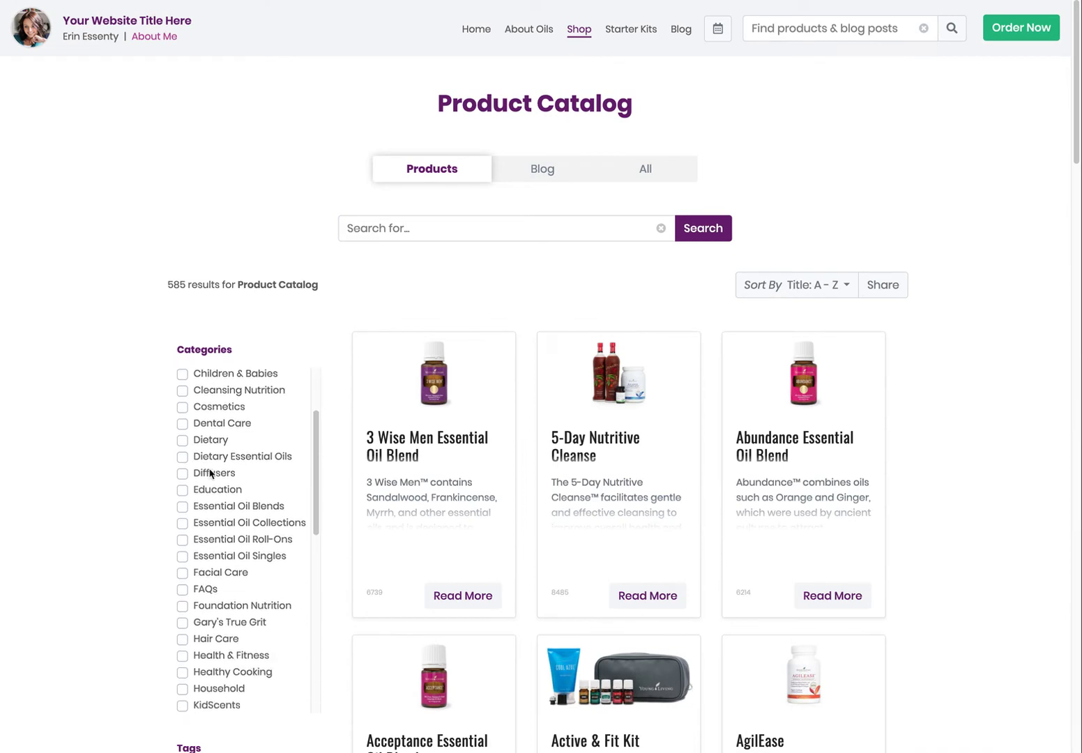
{"action": "scroll", "coordinate": [226, 405], "scroll_direction": "down", "scroll_amount": 5}
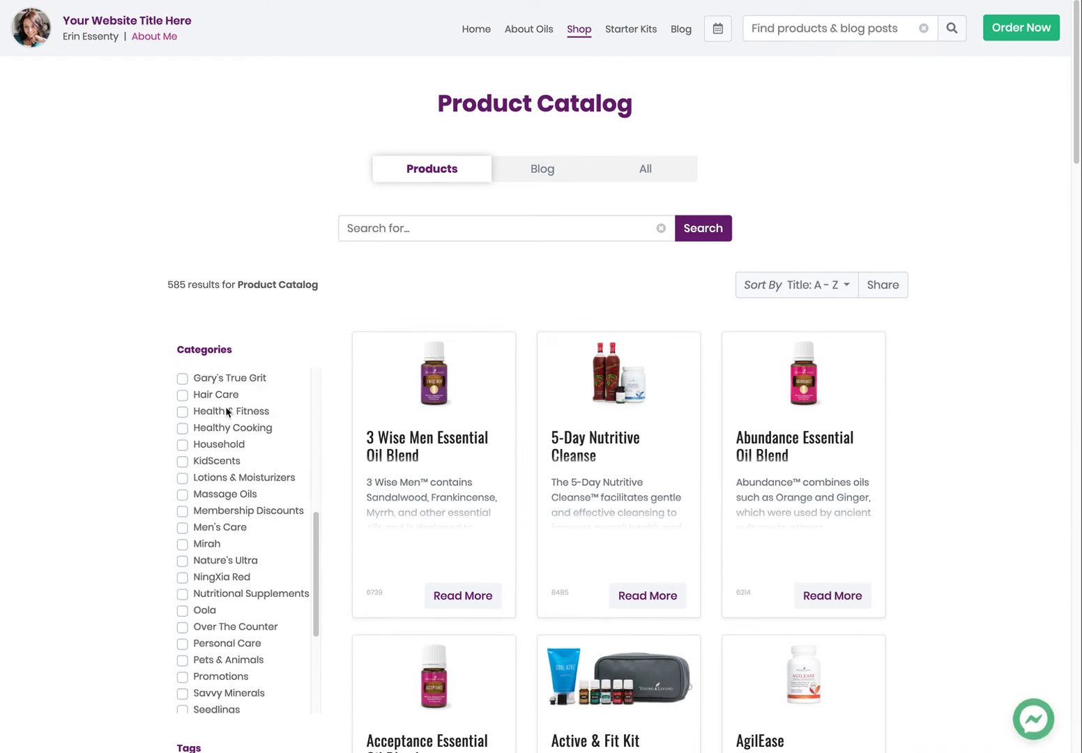
{"action": "scroll", "coordinate": [227, 413], "scroll_direction": "down", "scroll_amount": 2}
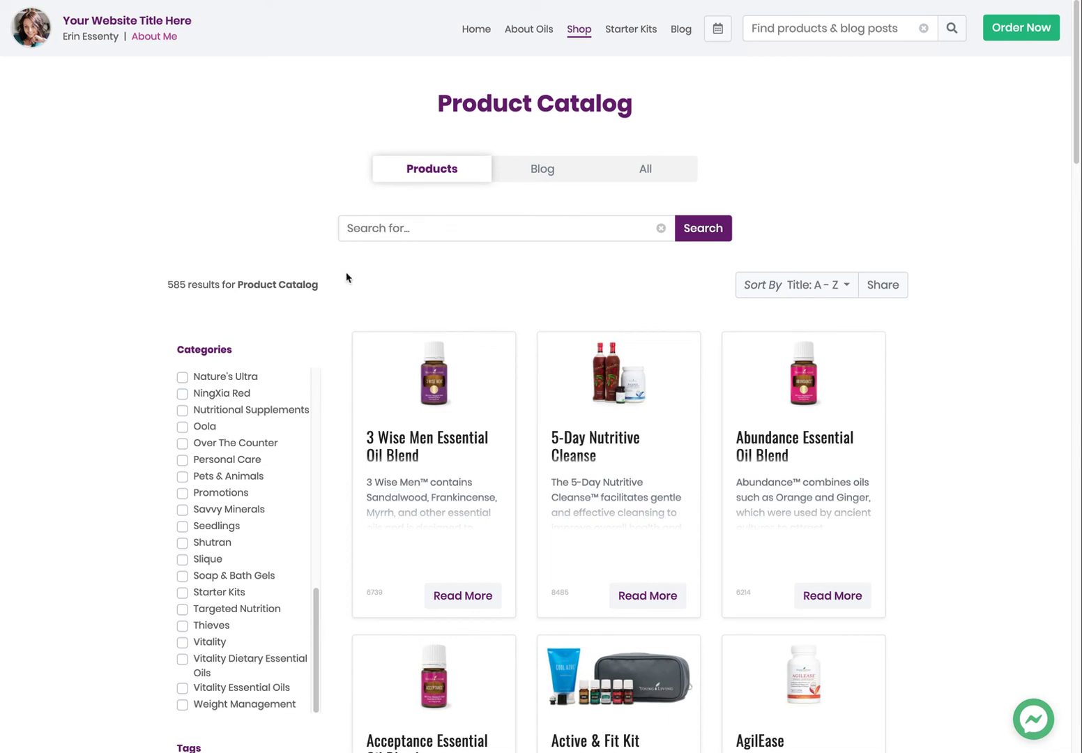
{"action": "scroll", "coordinate": [251, 469], "scroll_direction": "down", "scroll_amount": 1}
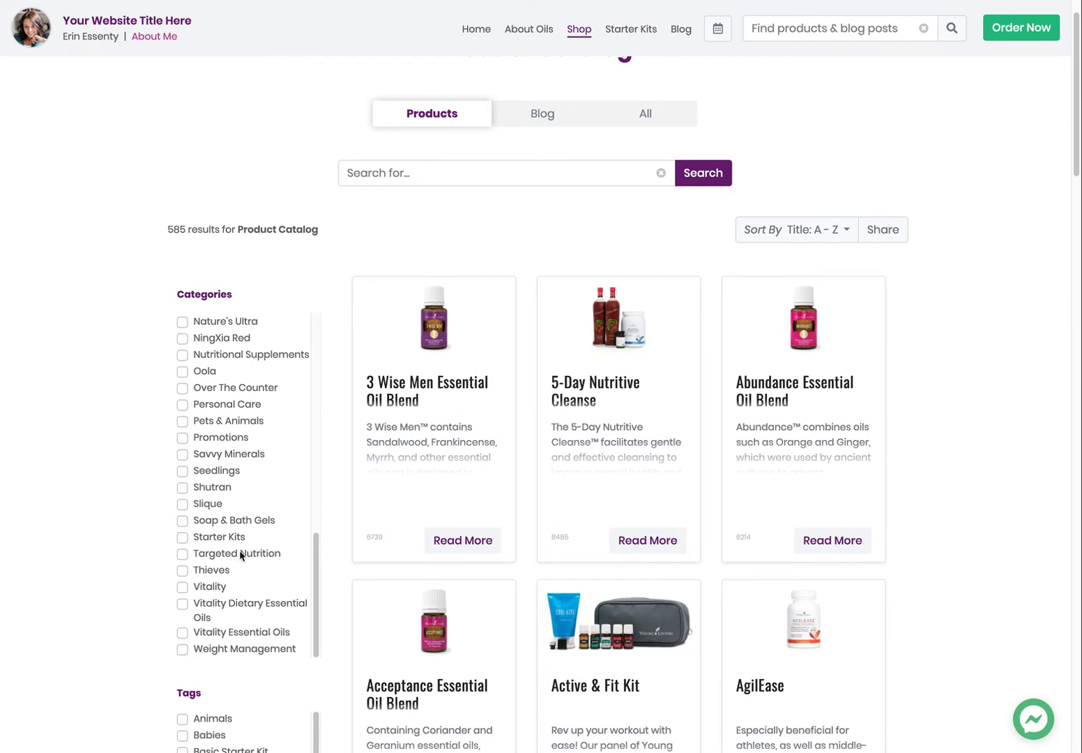
{"action": "scroll", "coordinate": [254, 394], "scroll_direction": "down", "scroll_amount": 2}
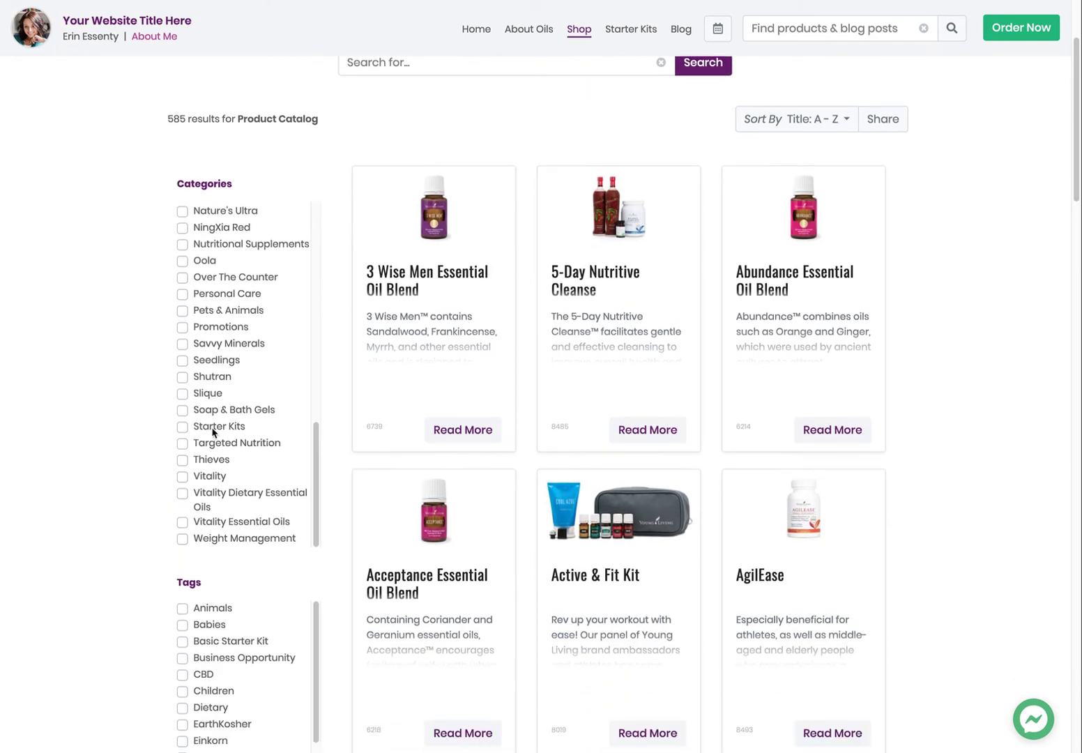
{"action": "left_click", "coordinate": [182, 461]}
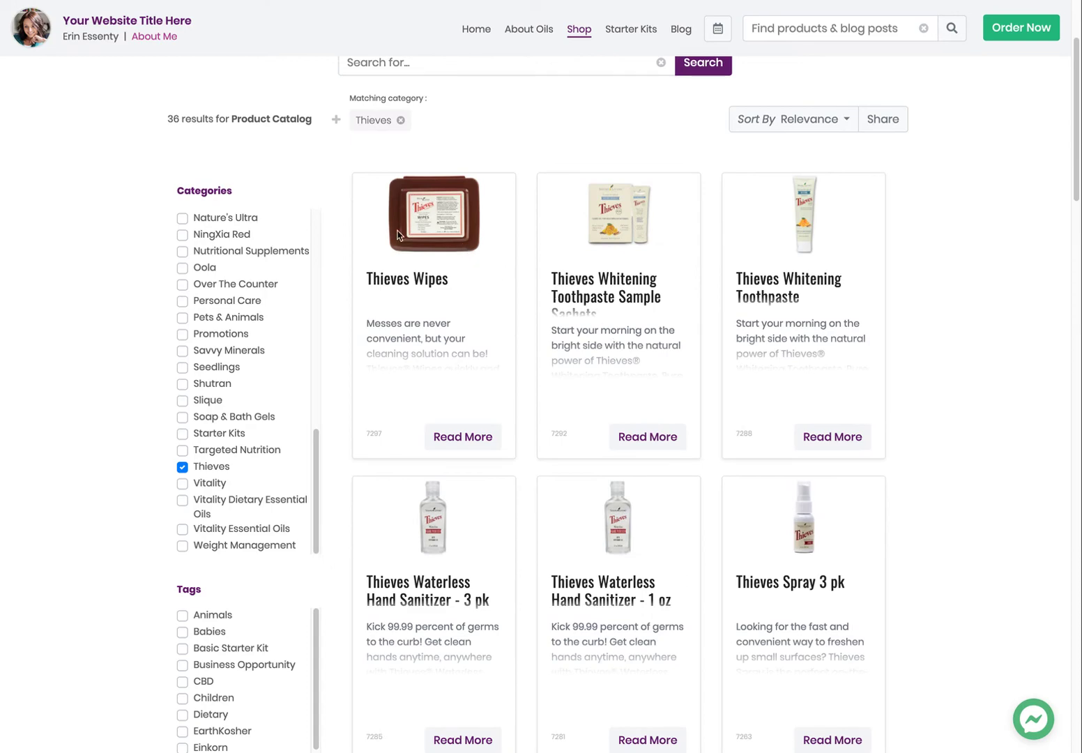
Open the Thieves Wipes product page and copy its link from the share buttons
{"action": "left_click", "coordinate": [462, 437]}
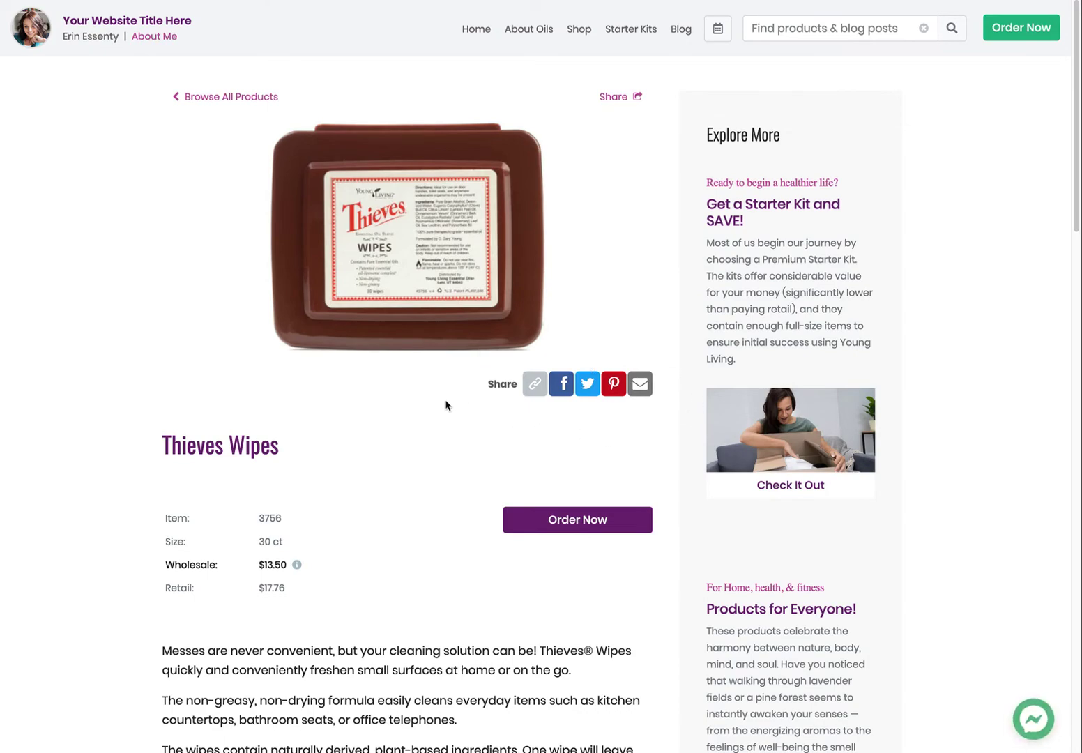
{"action": "scroll", "coordinate": [359, 704], "scroll_direction": "down", "scroll_amount": 9}
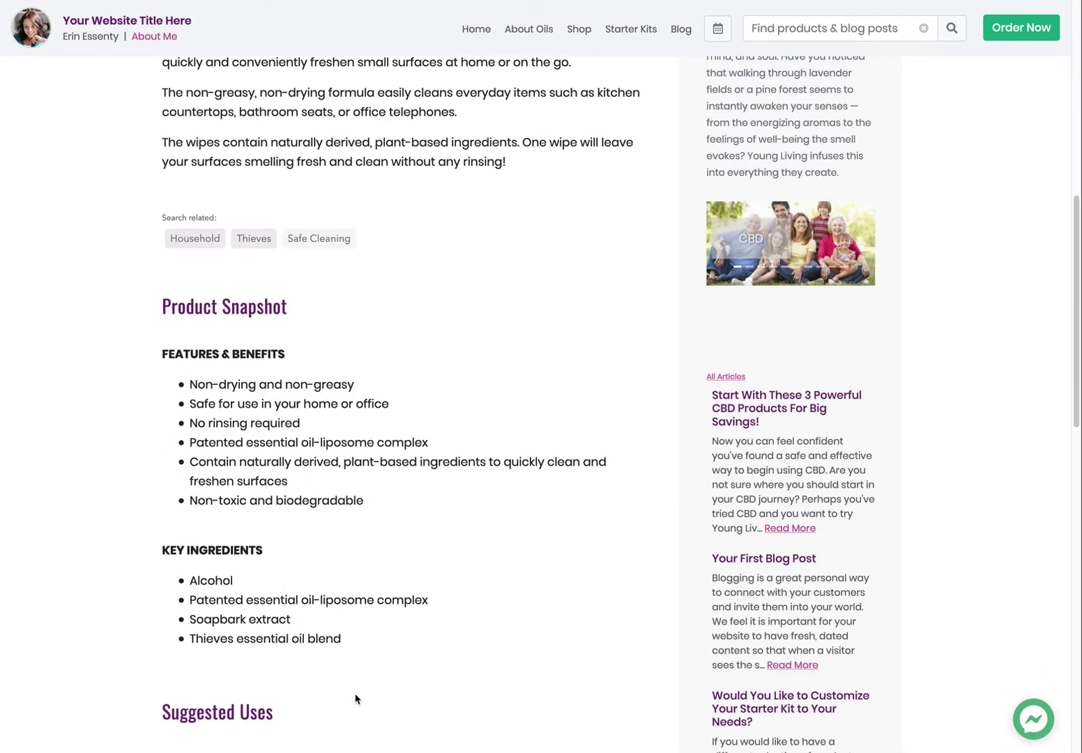
{"action": "scroll", "coordinate": [356, 699], "scroll_direction": "down", "scroll_amount": 10}
{"action": "scroll", "coordinate": [356, 693], "scroll_direction": "up", "scroll_amount": 3}
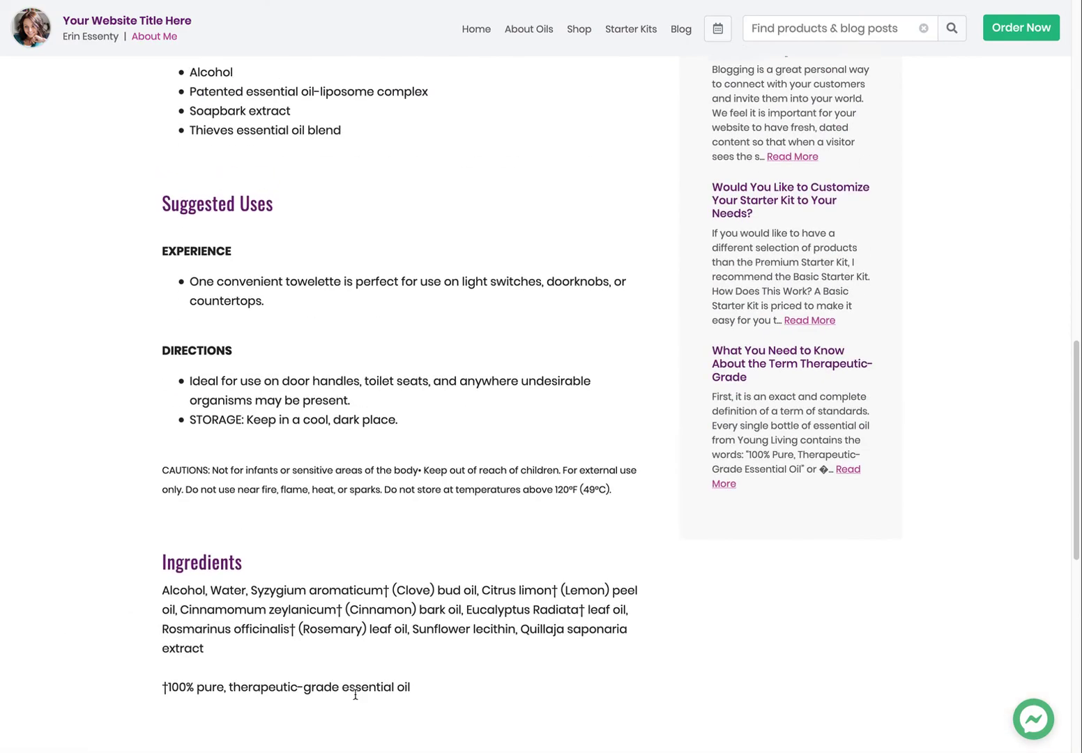
{"action": "scroll", "coordinate": [355, 695], "scroll_direction": "up", "scroll_amount": 16}
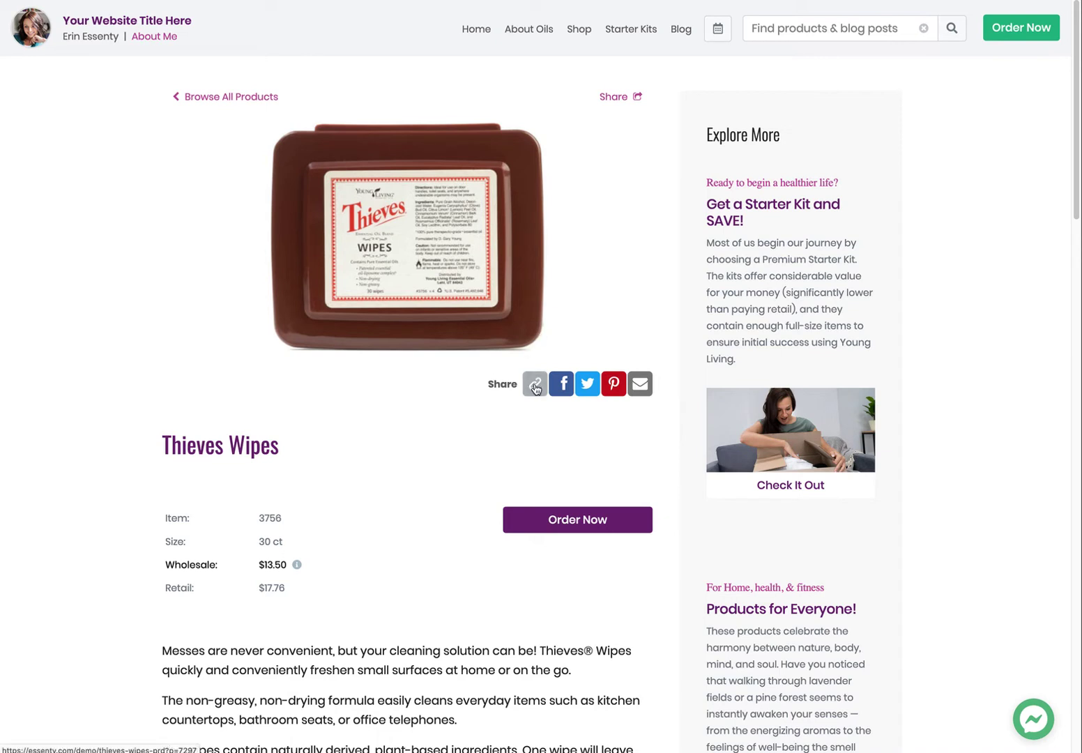
{"action": "left_click", "coordinate": [535, 385]}
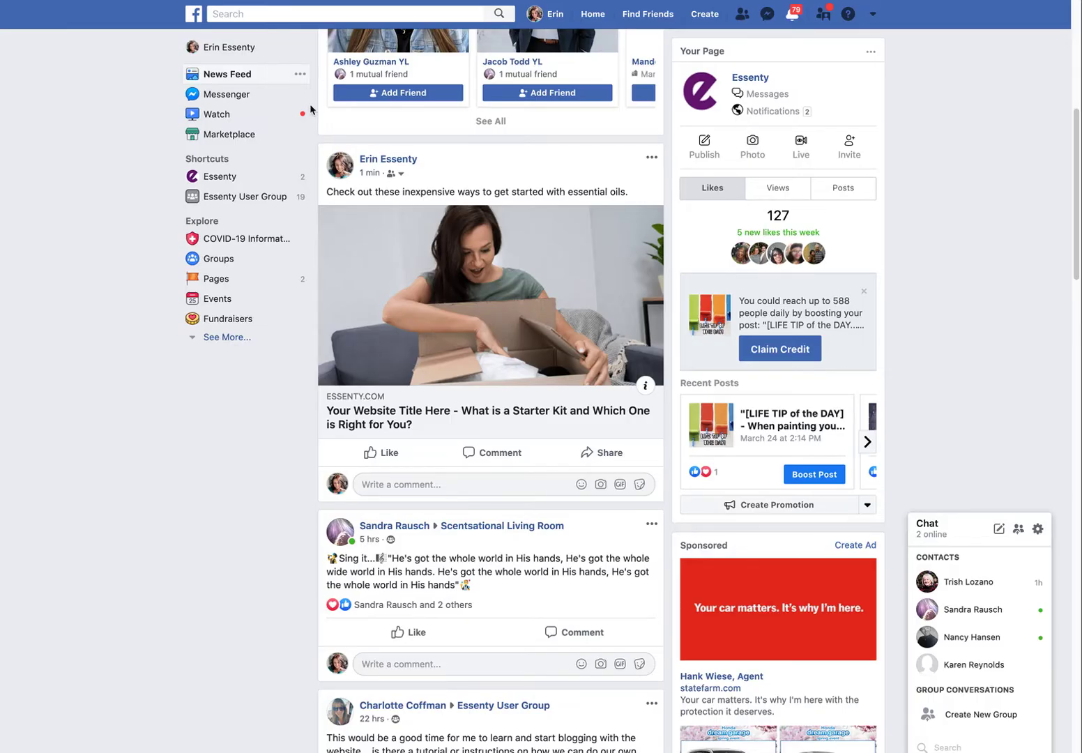
Paste the Thieves Wipes product link into a new News Feed post, deleting the URL text but keeping the preview
{"action": "scroll", "coordinate": [395, 487], "scroll_direction": "up", "scroll_amount": 4}
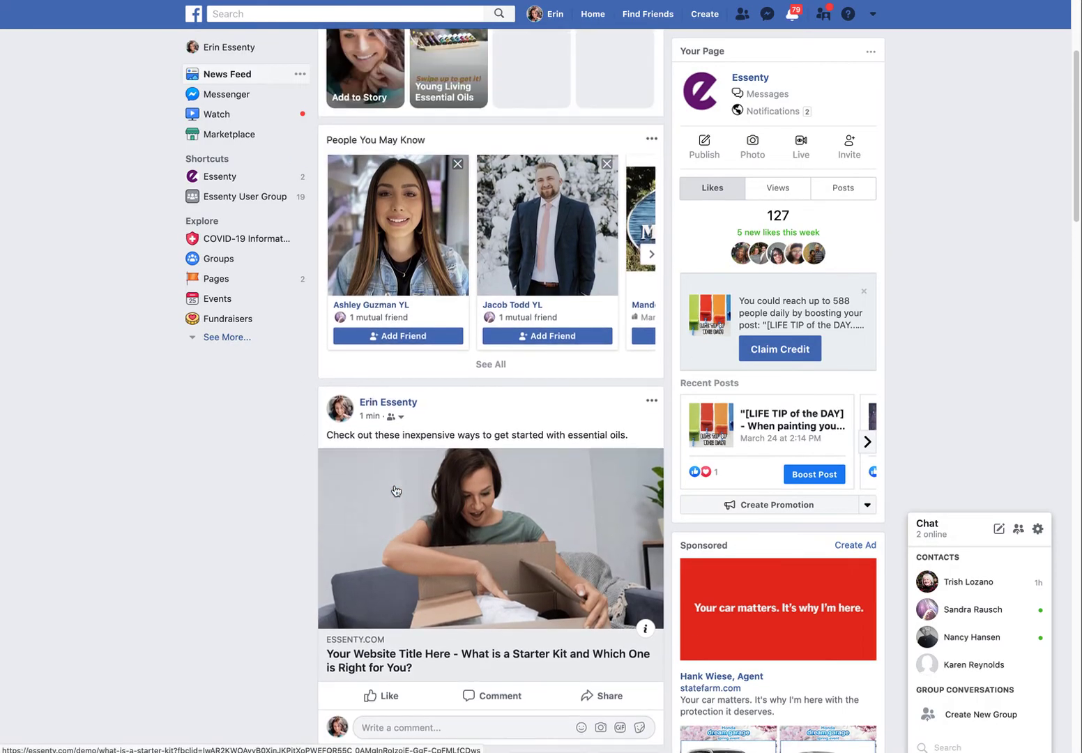
{"action": "scroll", "coordinate": [396, 488], "scroll_direction": "up", "scroll_amount": 3}
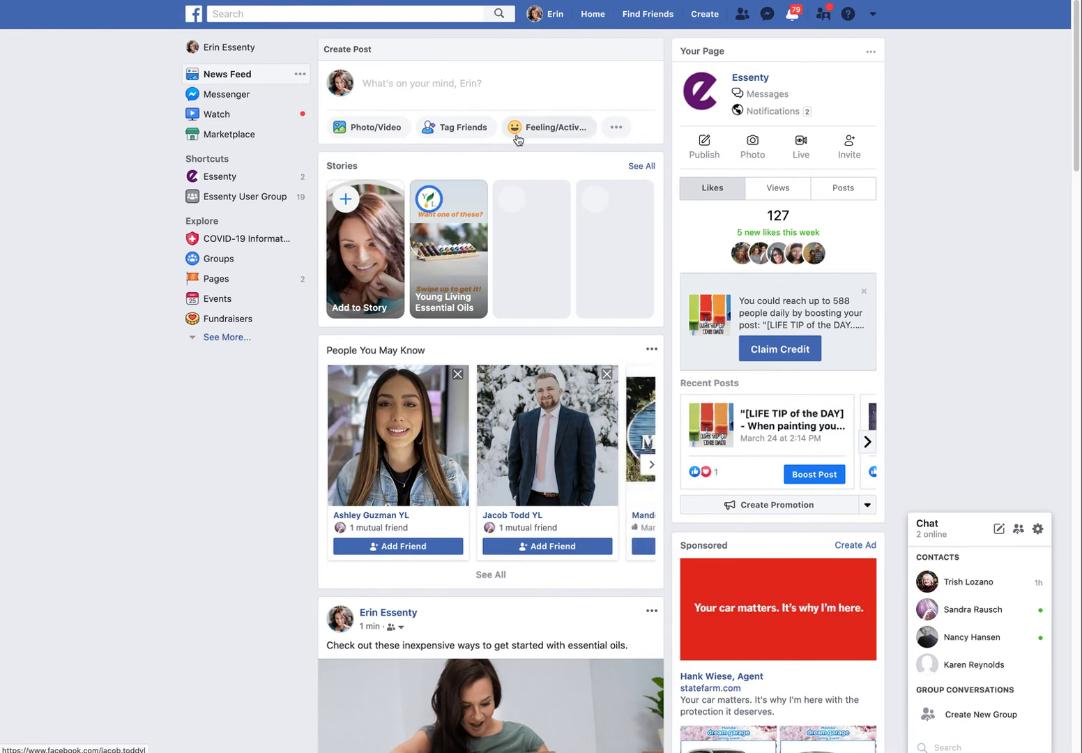
{"action": "left_click", "coordinate": [389, 83]}
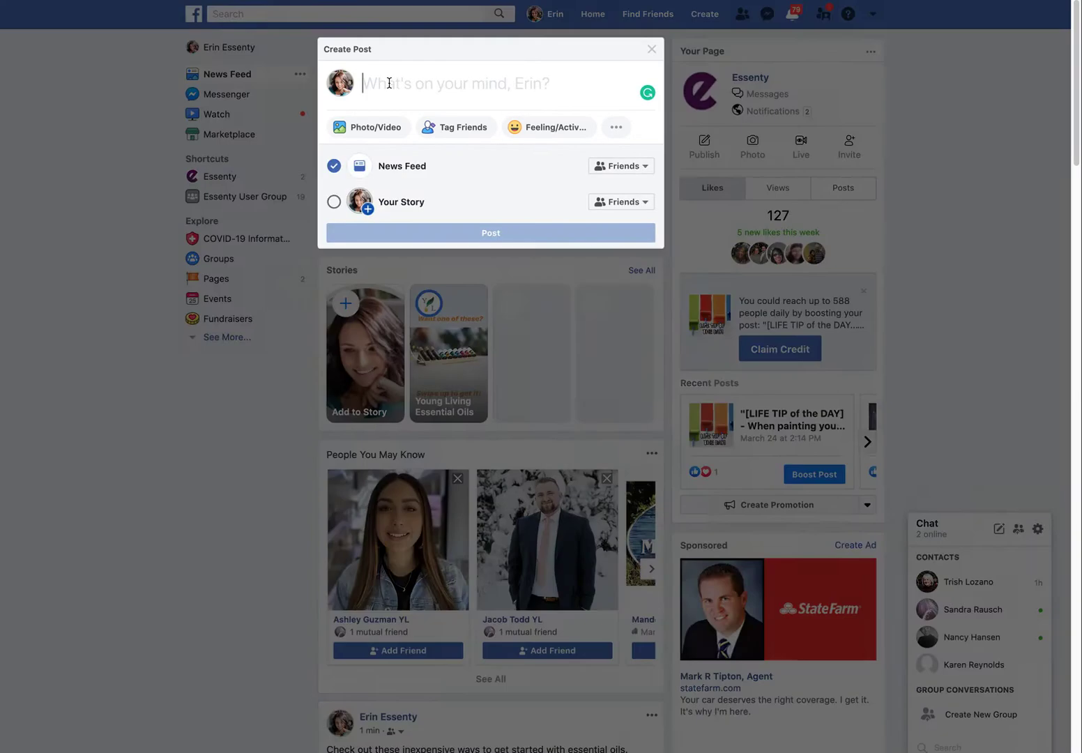
{"action": "right_click", "coordinate": [392, 86]}
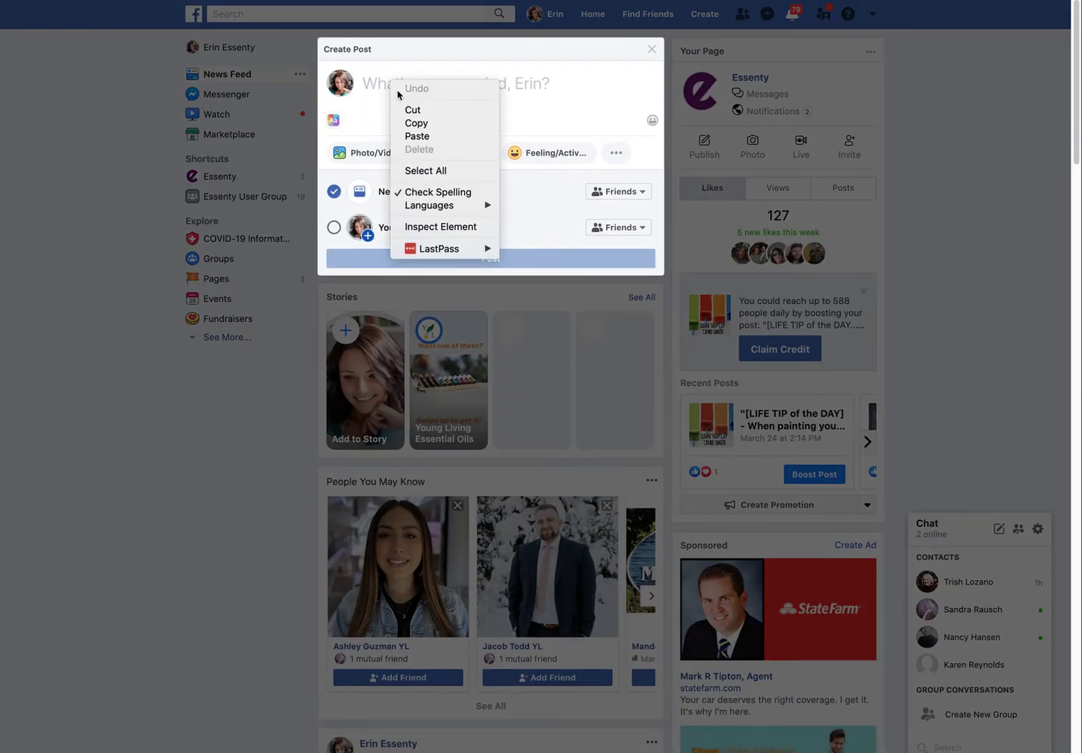
{"action": "left_click", "coordinate": [433, 136]}
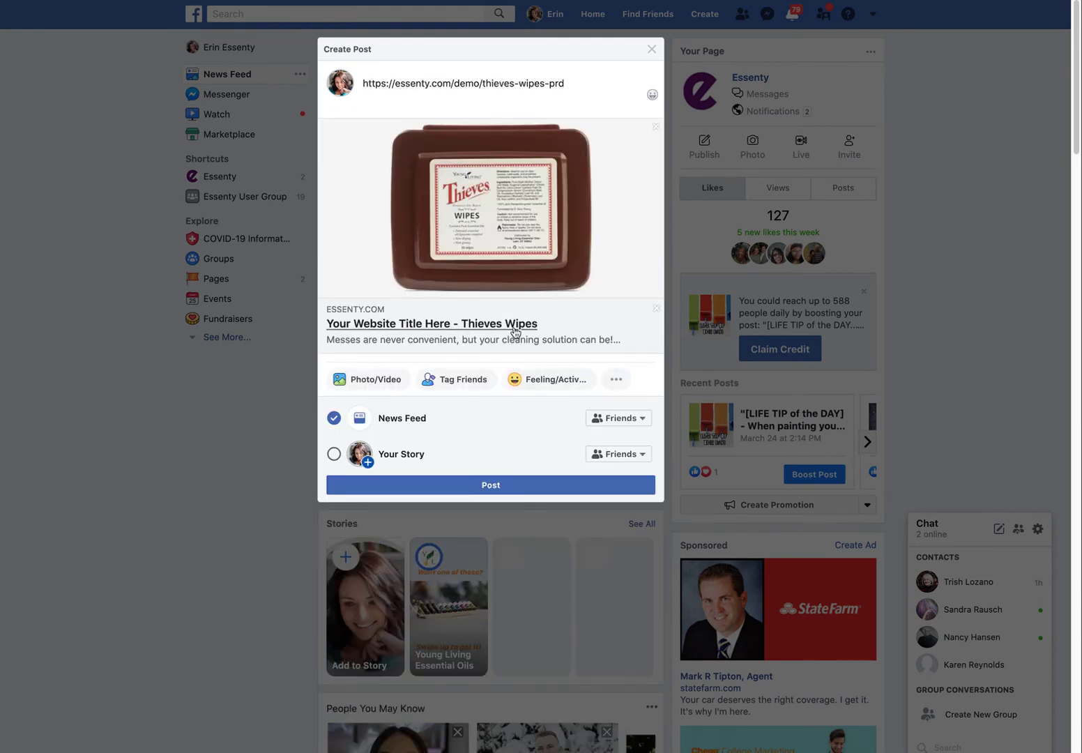
{"action": "left_click_drag", "start_coordinate": [562, 82], "coordinate": [363, 83]}
{"action": "key", "text": "BackSpace"}
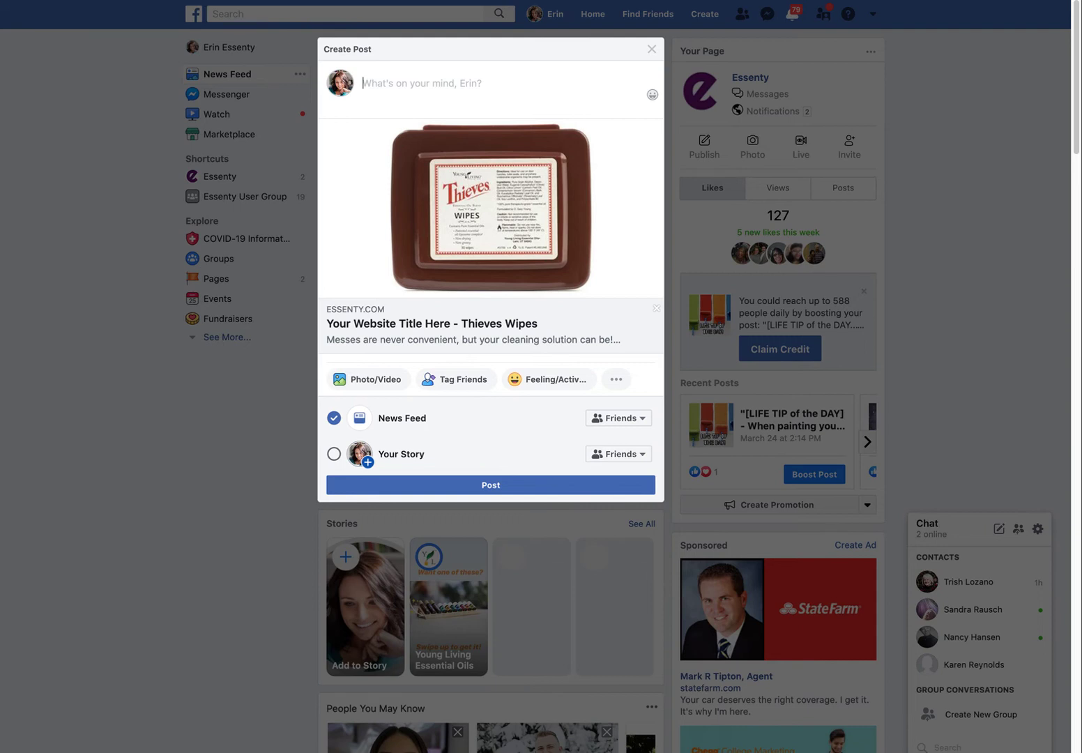
Caption the post 'Thieves Wipes - Never leave home without them.' and also share it to Your Story
{"action": "type", "text": "Th"}
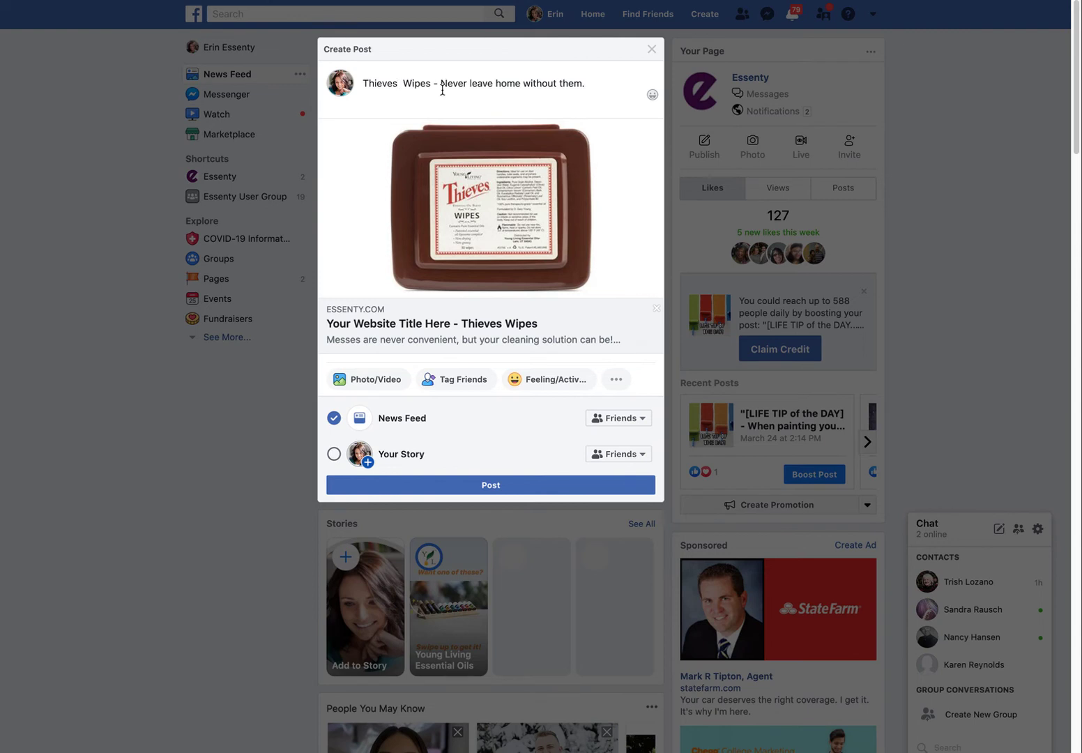
{"action": "key", "text": "BackSpace"}
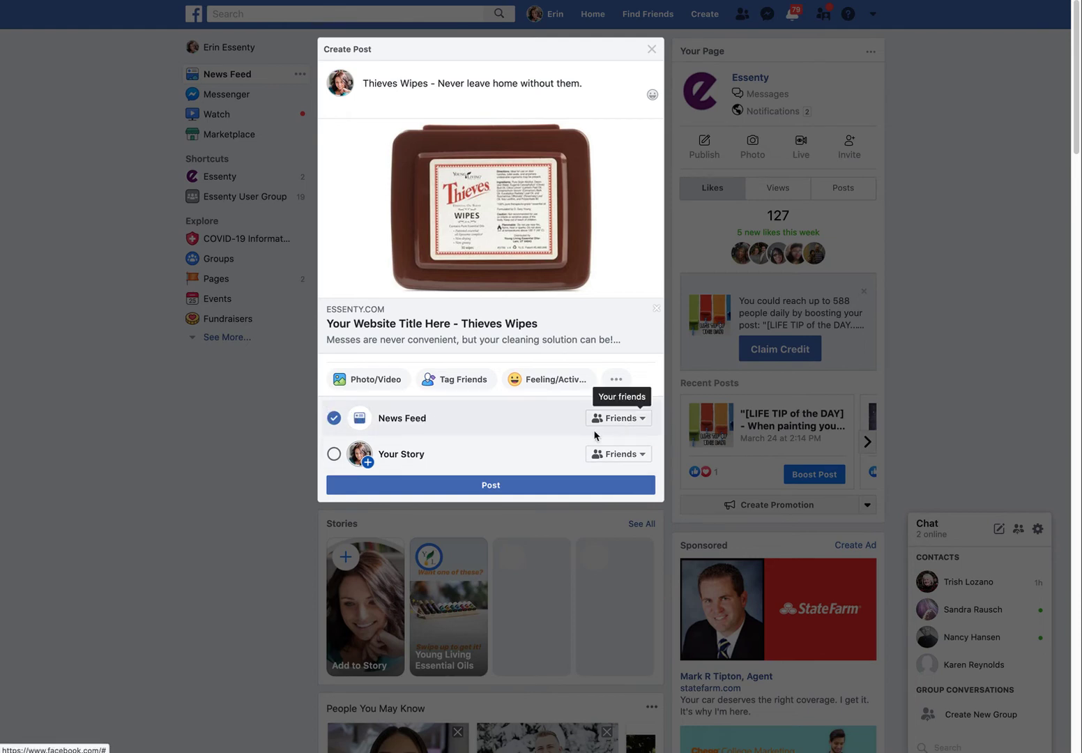
{"action": "left_click", "coordinate": [335, 456]}
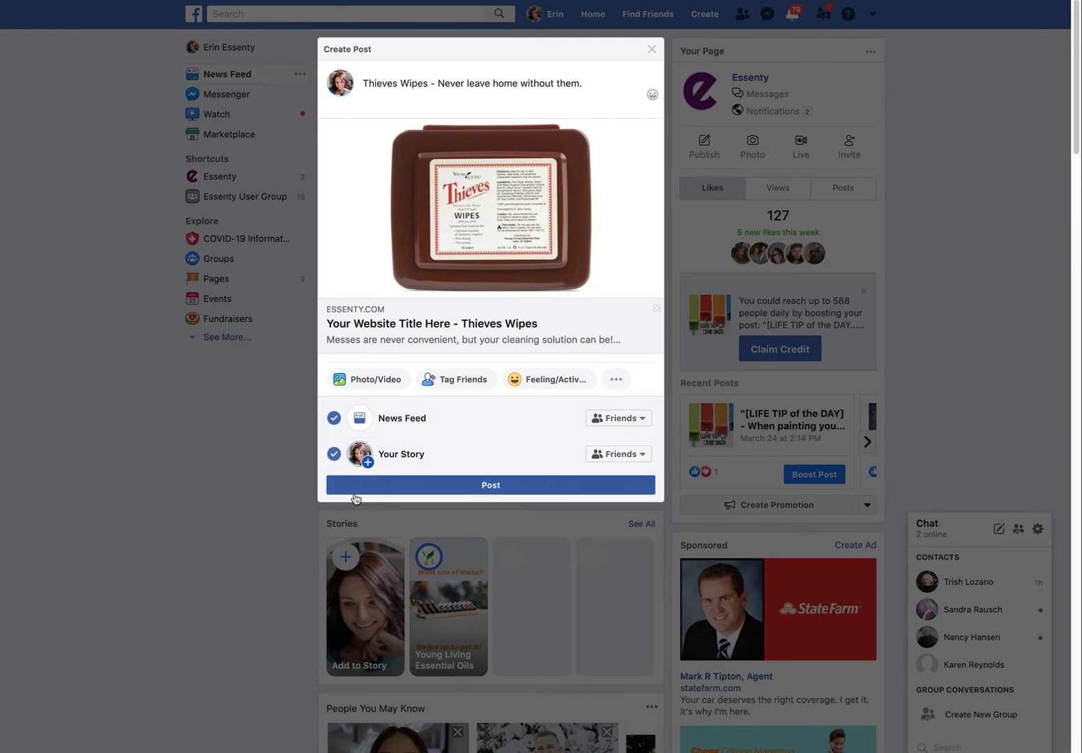
Post the Thieves Wipes share, dismiss the story archive notice, and scroll the feed to find it
{"action": "left_click", "coordinate": [491, 486]}
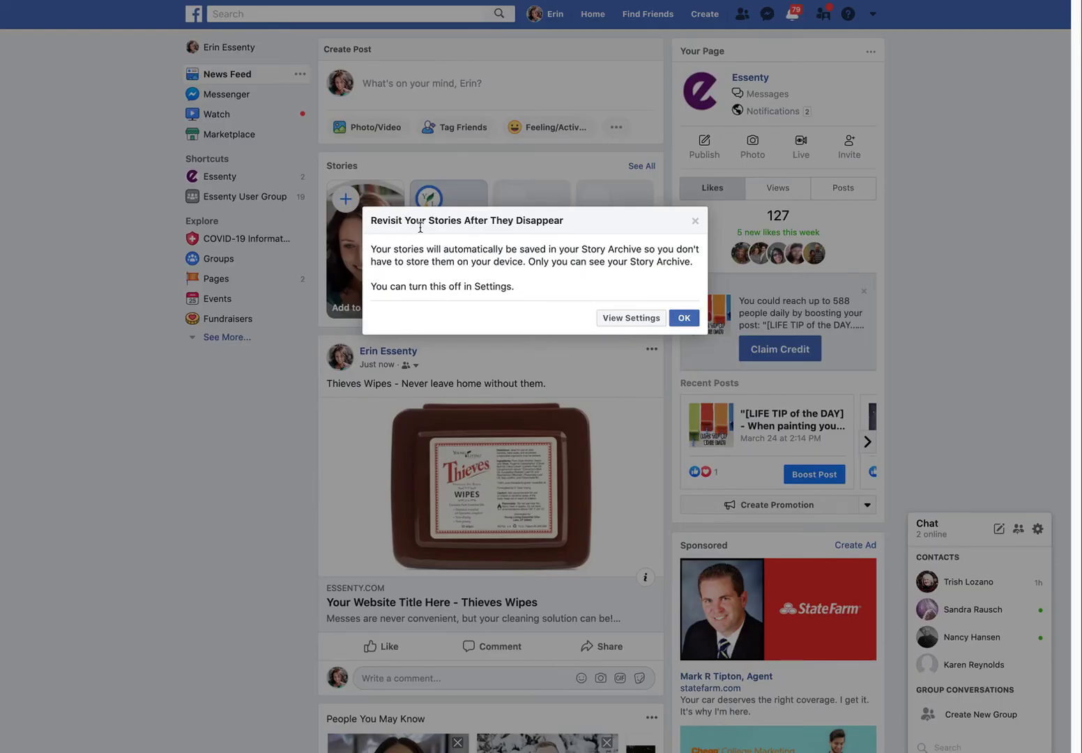
{"action": "left_click", "coordinate": [683, 318]}
{"action": "scroll", "coordinate": [242, 476], "scroll_direction": "down", "scroll_amount": 2}
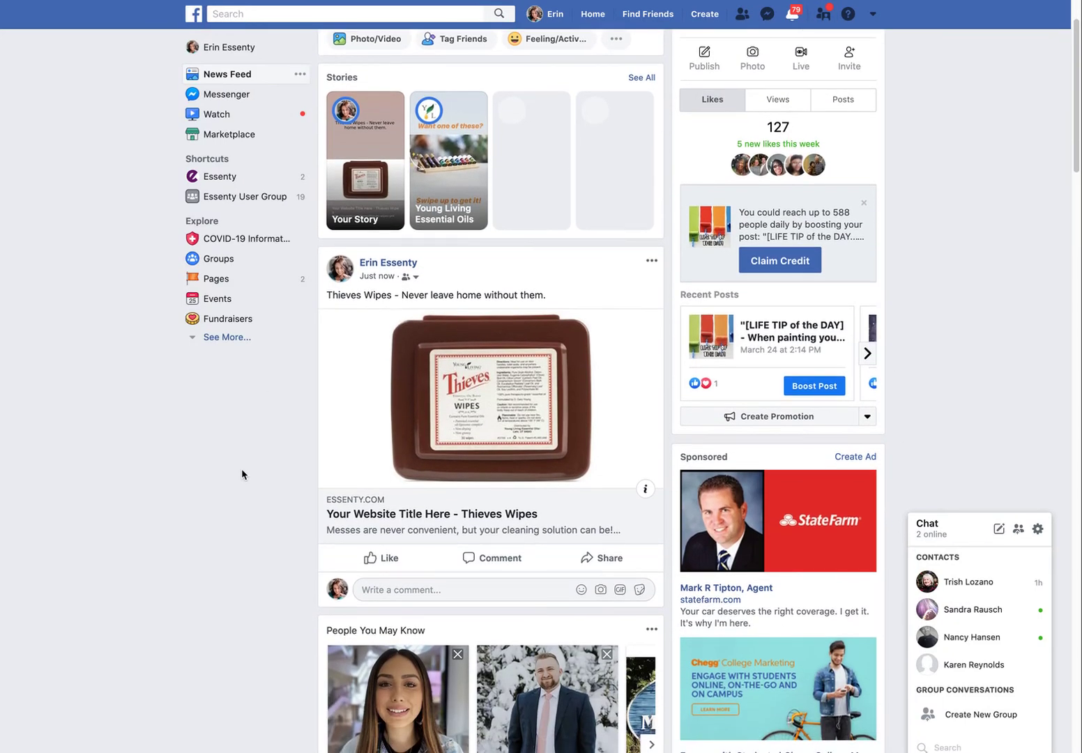
{"action": "scroll", "coordinate": [217, 384], "scroll_direction": "down", "scroll_amount": 1}
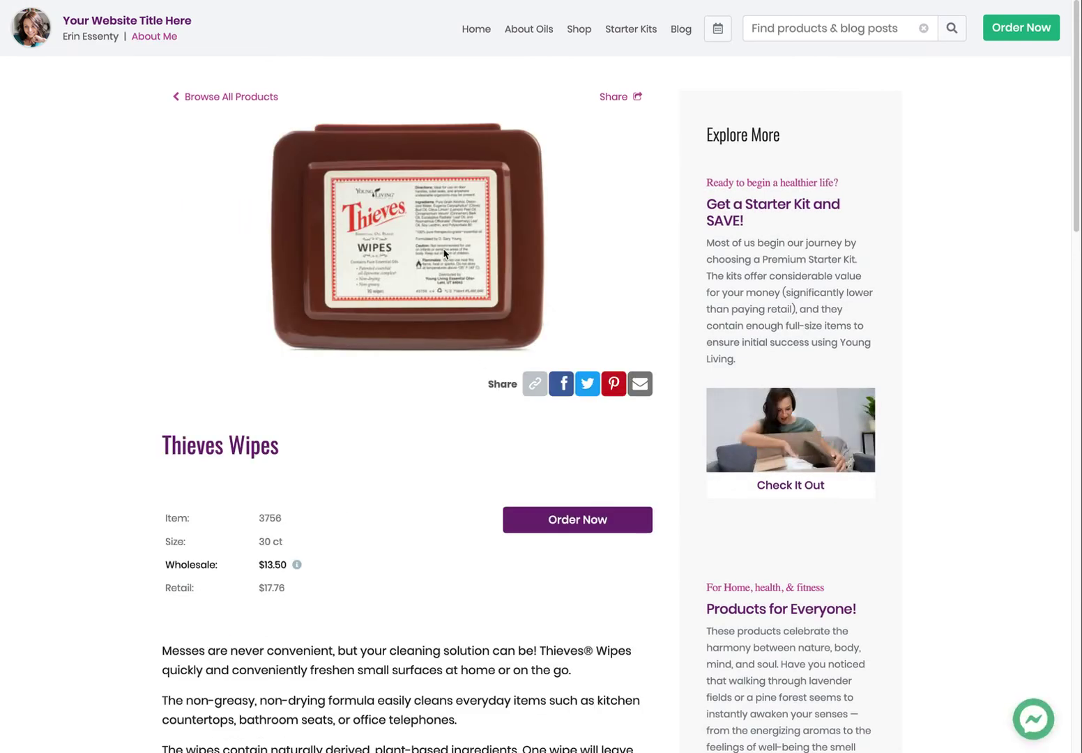
{"action": "left_click", "coordinate": [603, 527]}
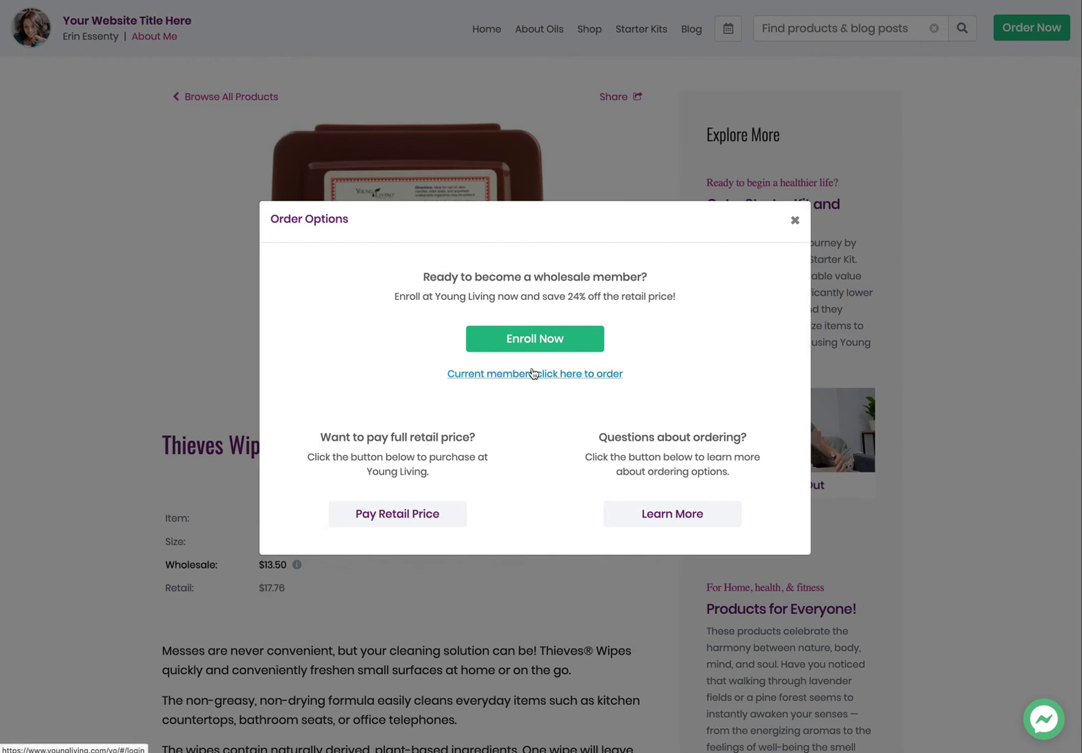
{"action": "left_click", "coordinate": [794, 219]}
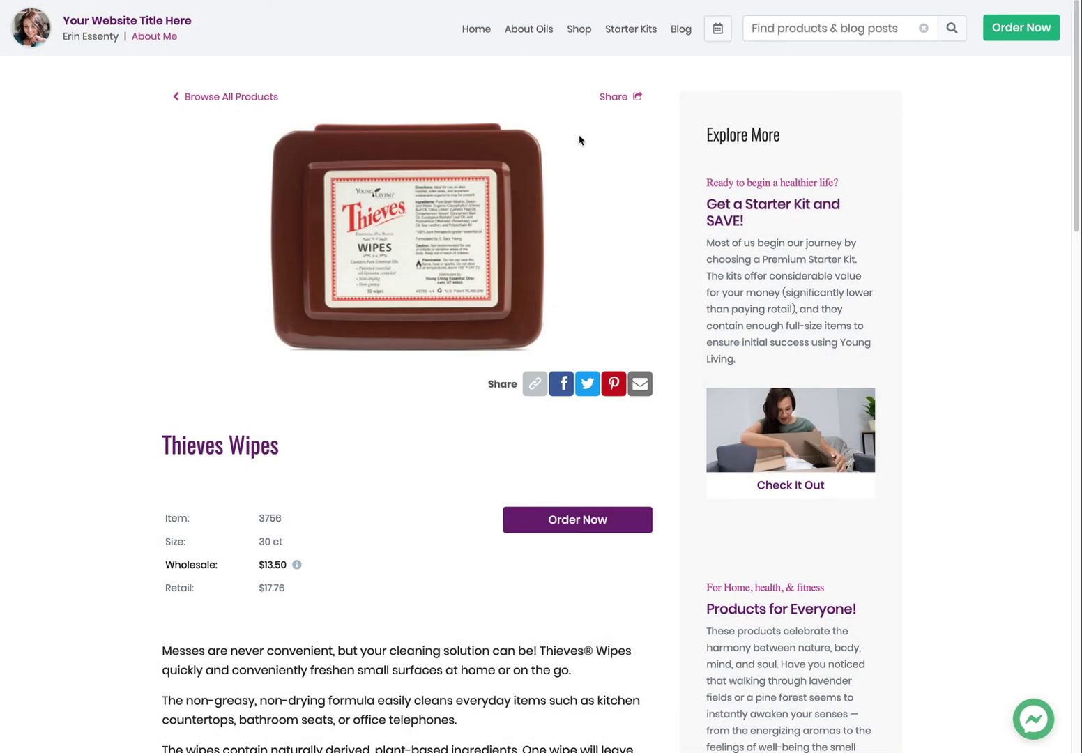
Open the Pure Vs. Adulterated Oils blog post, then open and close its Pinterest share window
{"action": "mouse_move", "coordinate": [554, 35]}
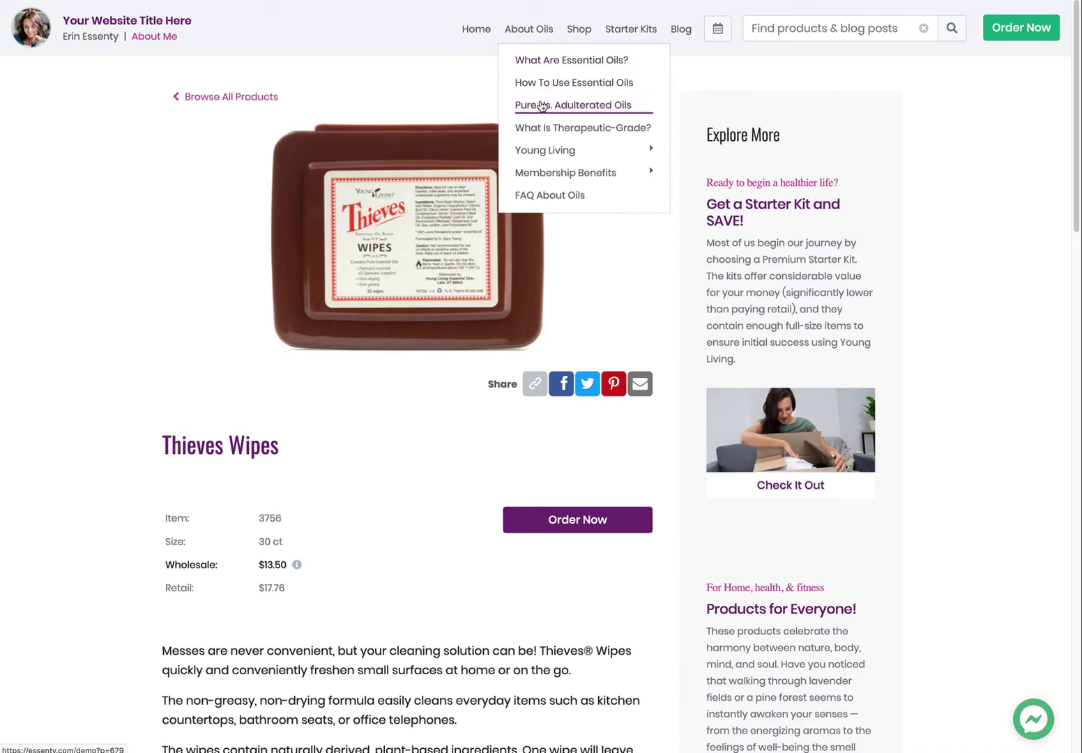
{"action": "left_click", "coordinate": [542, 105]}
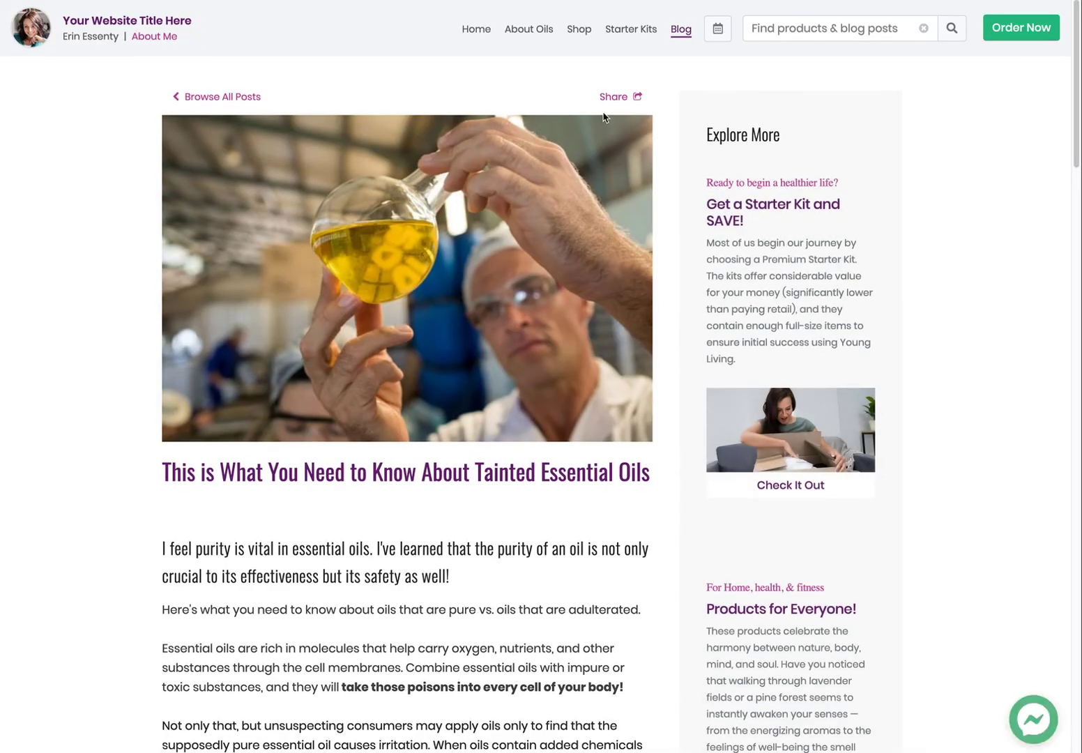
{"action": "left_click", "coordinate": [622, 98]}
{"action": "left_click", "coordinate": [613, 96]}
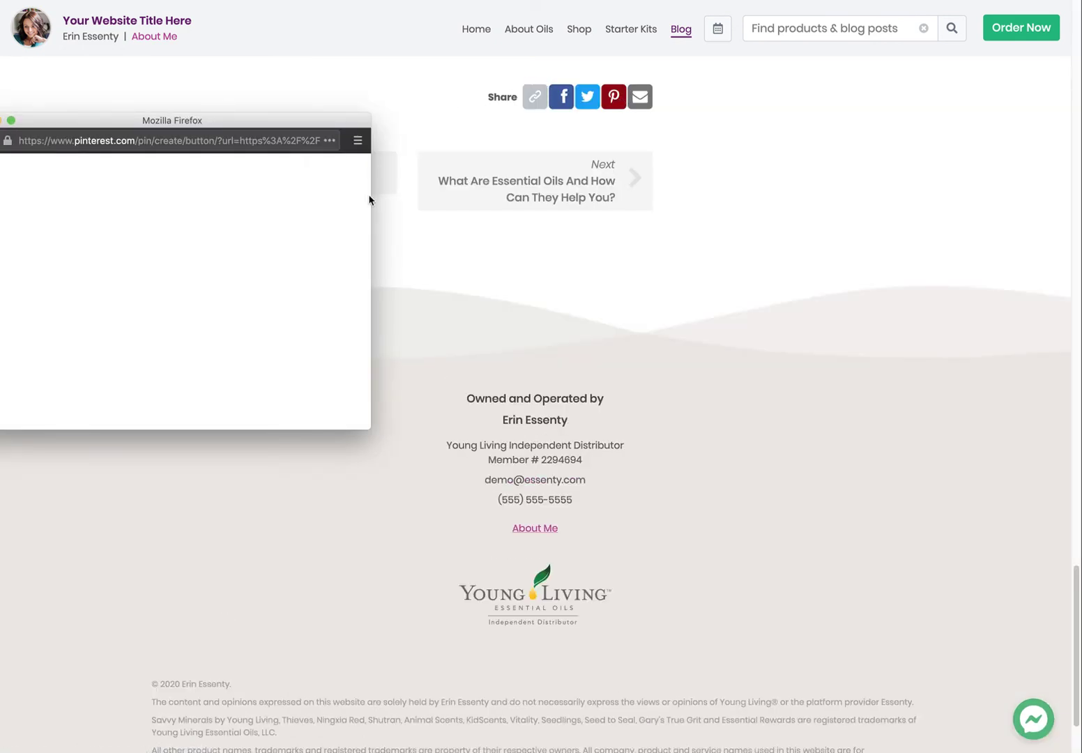
{"action": "left_click_drag", "start_coordinate": [273, 122], "coordinate": [379, 140]}
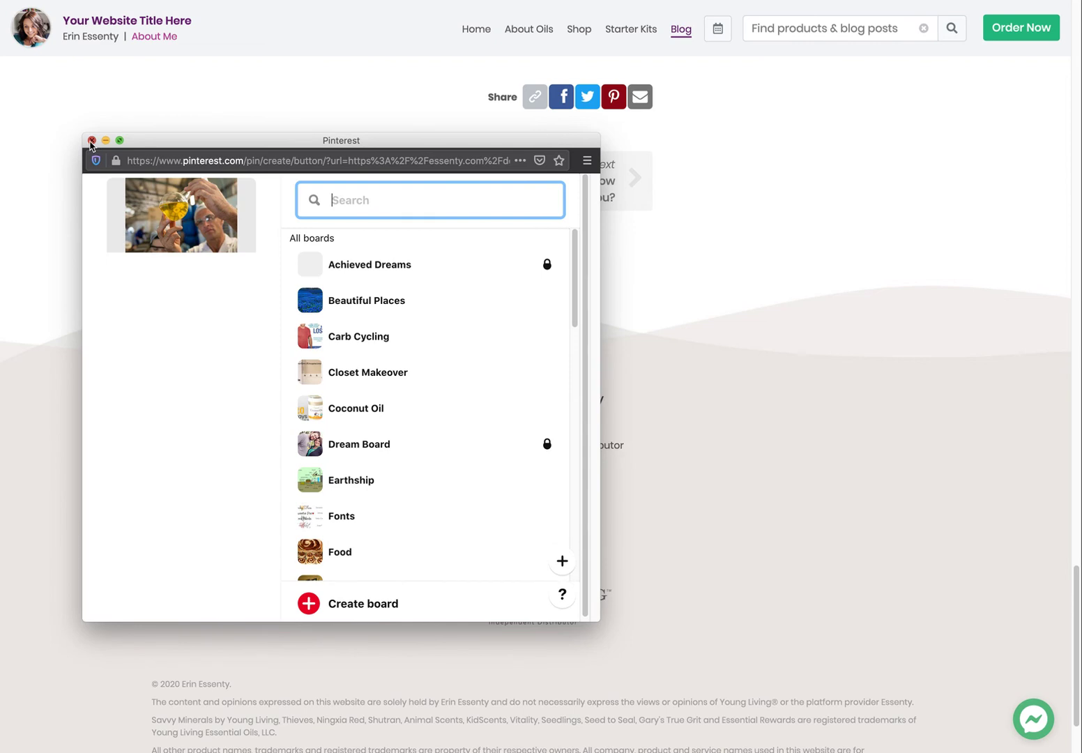
{"action": "left_click", "coordinate": [92, 140]}
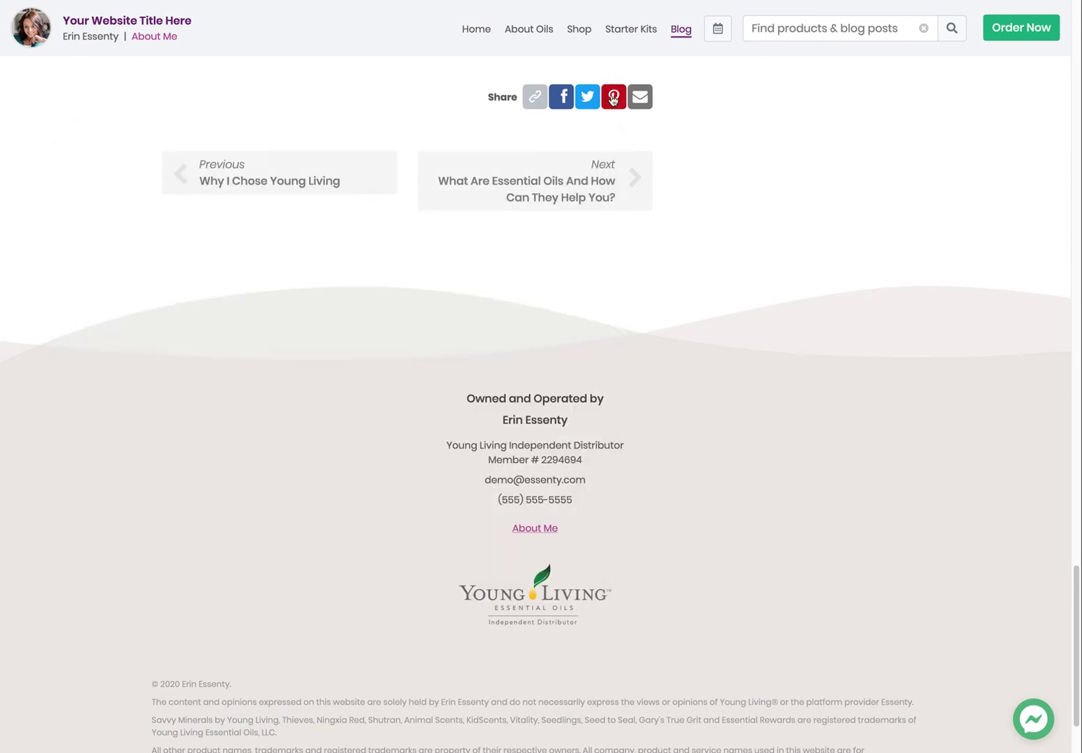
Copy the blog post's link and bring up its Facebook share window
{"action": "scroll", "coordinate": [714, 219], "scroll_direction": "up", "scroll_amount": 2}
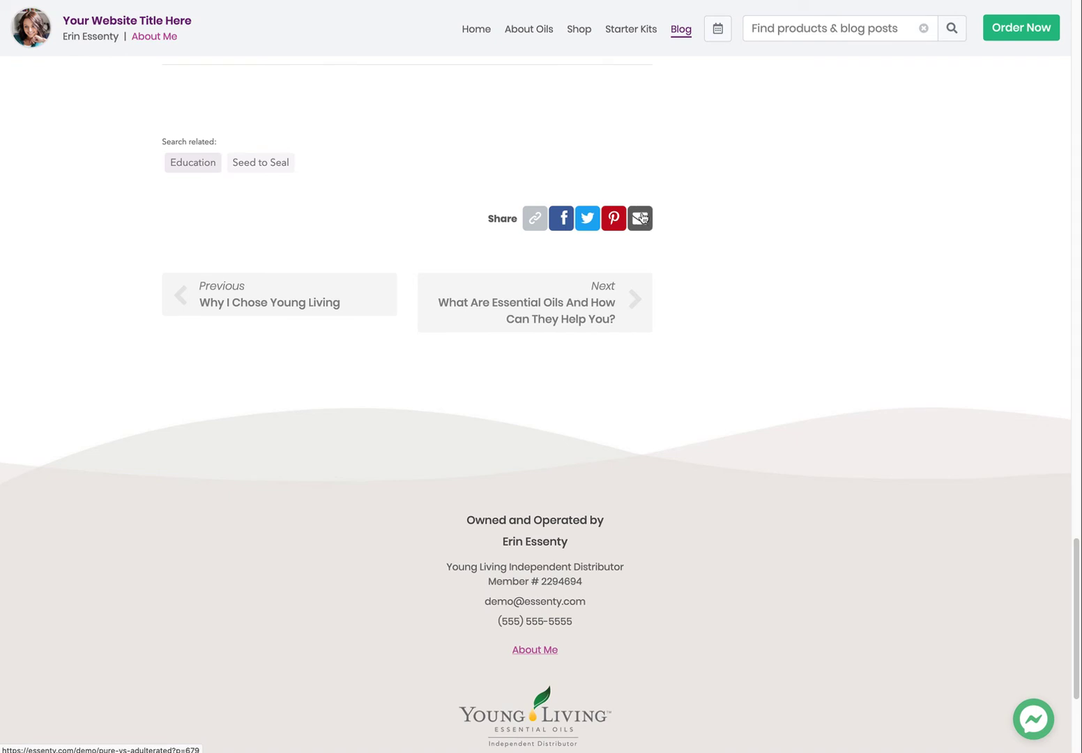
{"action": "left_click", "coordinate": [533, 222]}
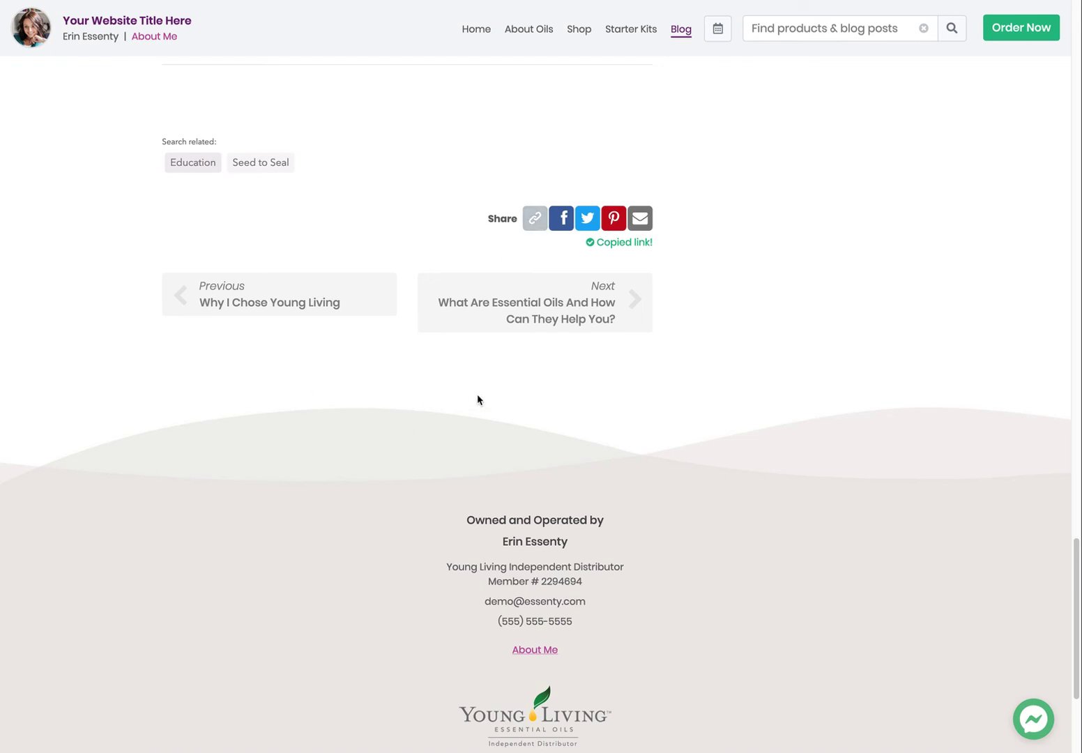
{"action": "left_click", "coordinate": [563, 220]}
{"action": "left_click_drag", "start_coordinate": [282, 120], "coordinate": [400, 105]}
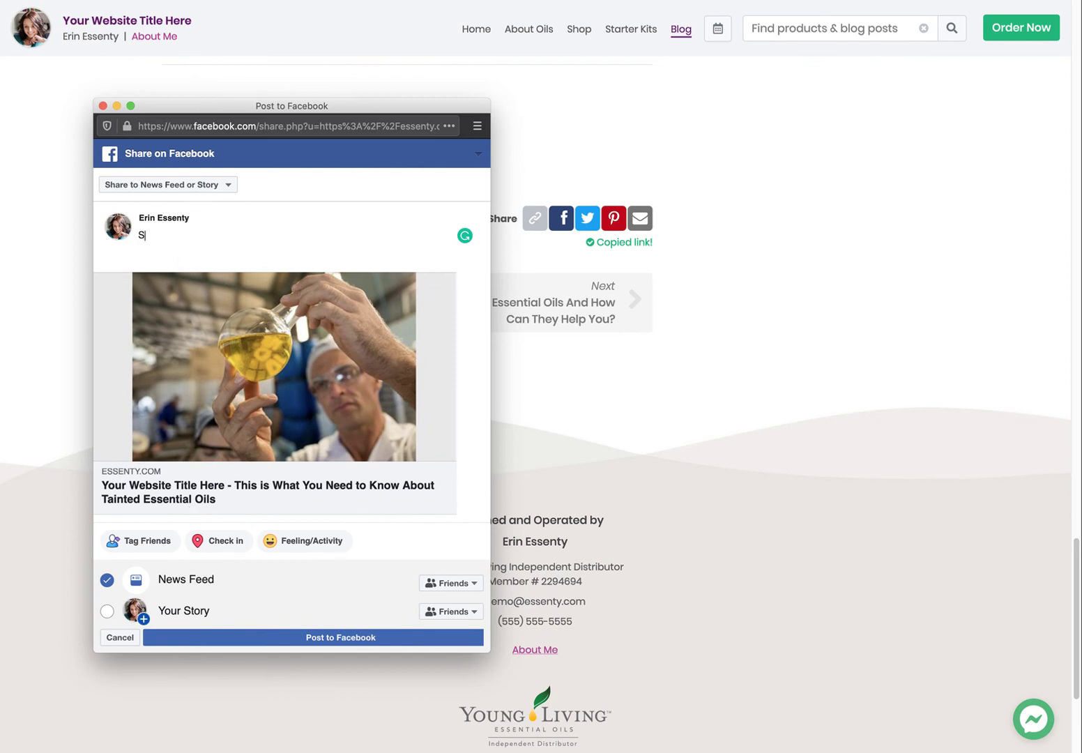
Caption it "So important to know, but only if you want results!!", add it to Your Story, and post
{"action": "type", "text": "o important to know, but only"}
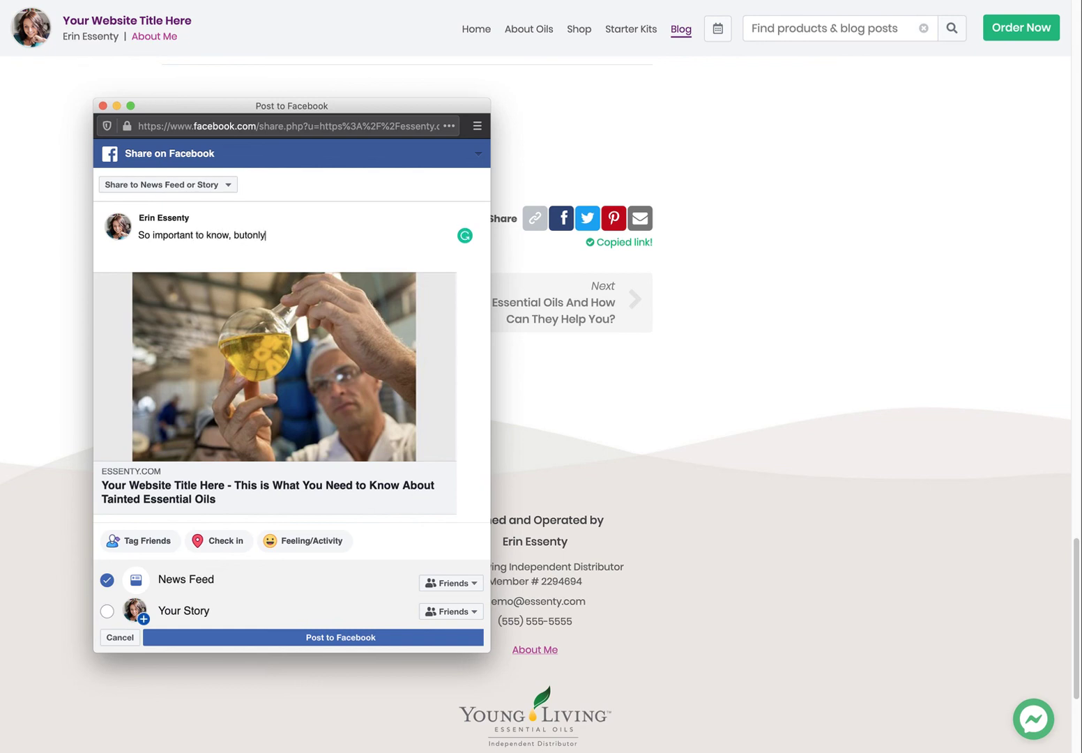
{"action": "key", "text": "BackSpace"}
{"action": "key", "text": "BackSpace"}
{"action": "key", "text": "BackSpace"}
{"action": "key", "text": "BackSpace"}
{"action": "key", "text": "BackSpace"}
{"action": "type", "text": "only if you want results."}
{"action": "key", "text": "BackSpace"}
{"action": "type", "text": "!!"}
{"action": "left_click", "coordinate": [107, 612]}
{"action": "left_click", "coordinate": [295, 639]}
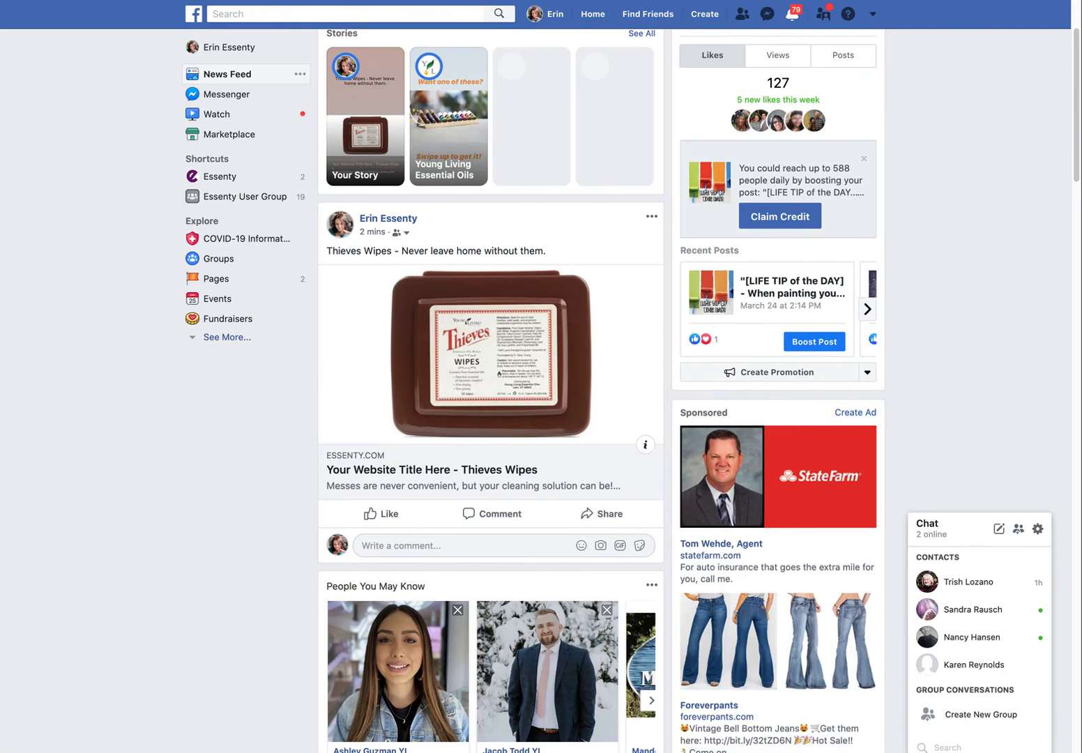
Refresh the News Feed, find the new tainted-oils share, and follow its link to the article
{"action": "left_click", "coordinate": [205, 258]}
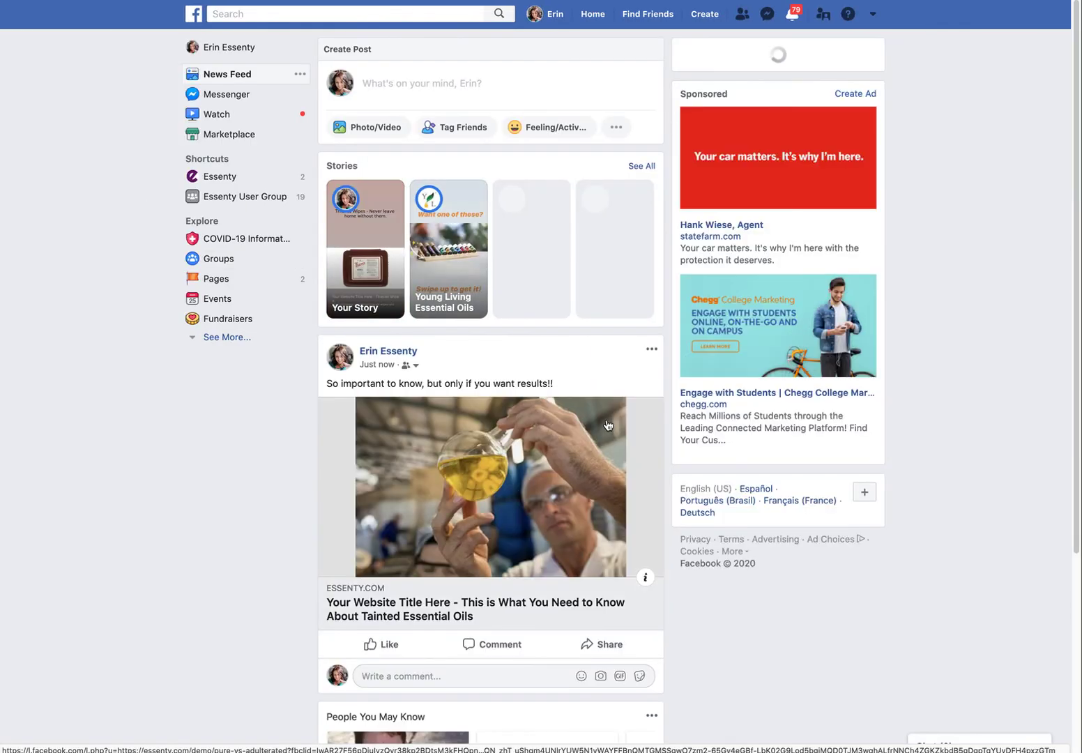
{"action": "scroll", "coordinate": [549, 421], "scroll_direction": "down", "scroll_amount": 2}
{"action": "scroll", "coordinate": [548, 421], "scroll_direction": "down", "scroll_amount": 1}
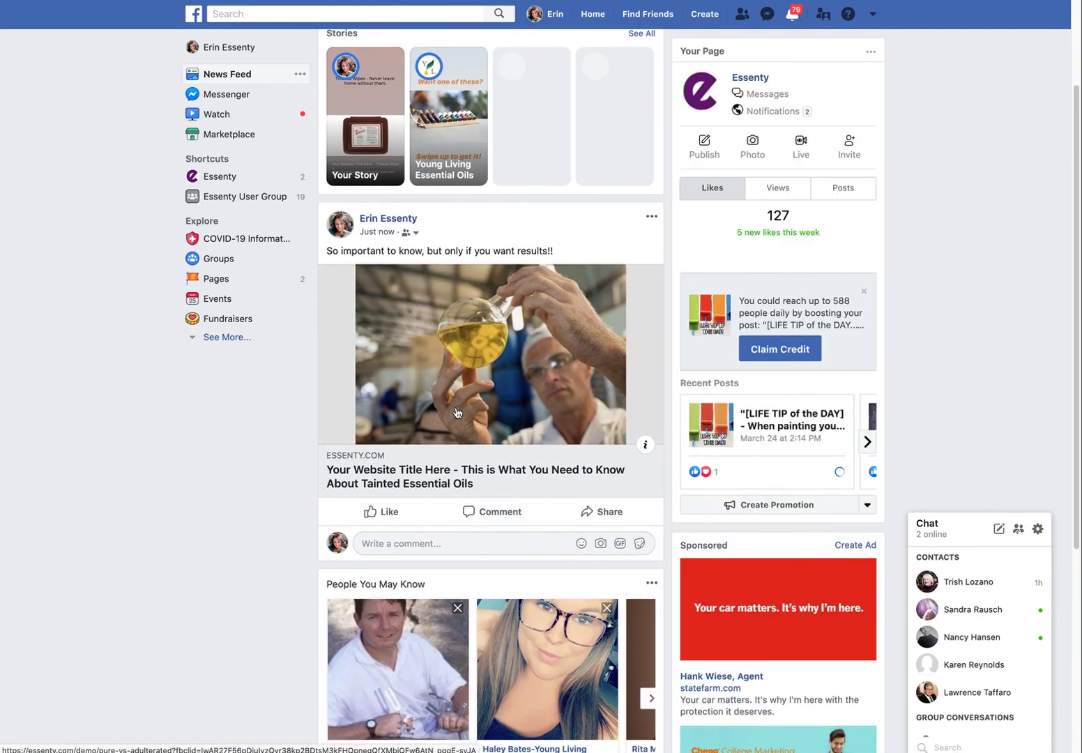
{"action": "left_click", "coordinate": [457, 413]}
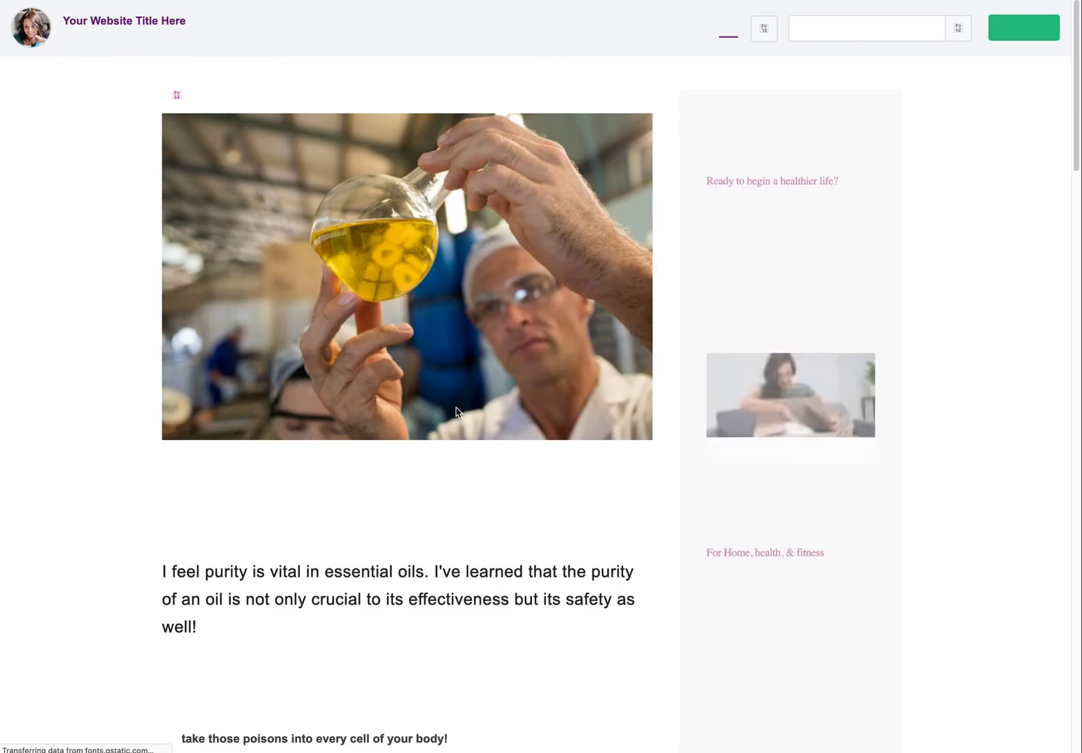
{"action": "scroll", "coordinate": [456, 407], "scroll_direction": "down", "scroll_amount": 1}
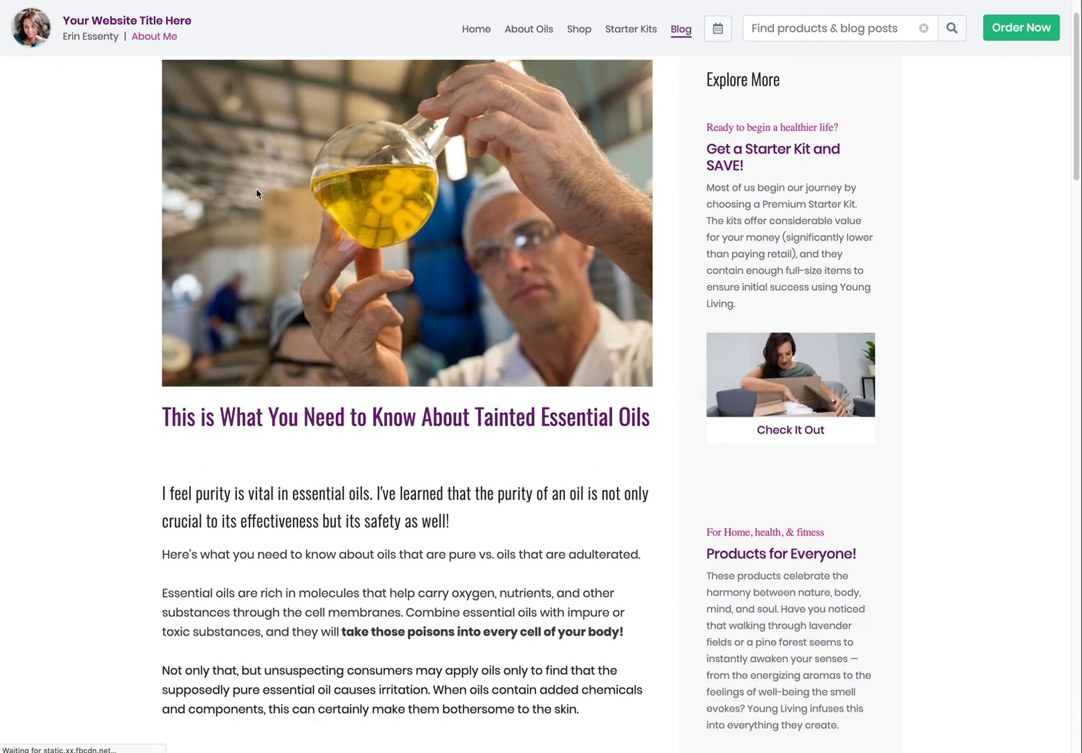